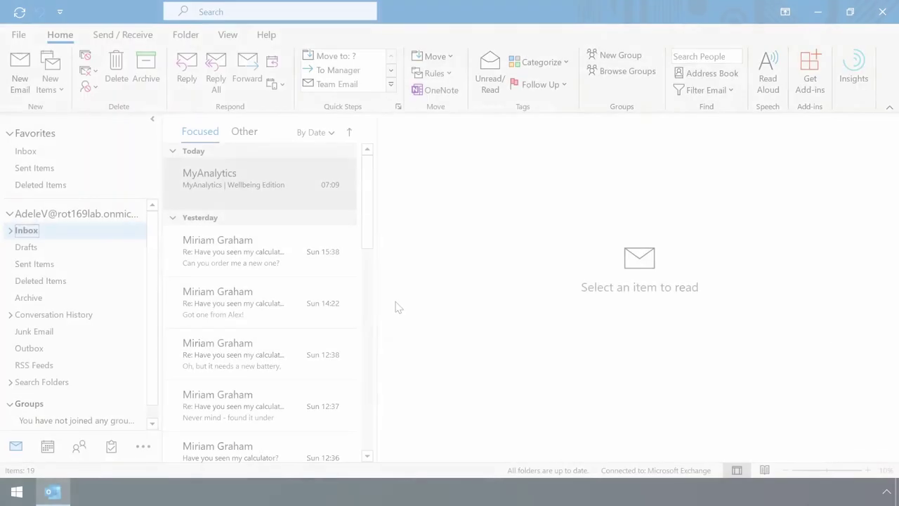
Start a new rule for received messages, conditioned on mail from the colleague.
click(434, 73)
click(494, 134)
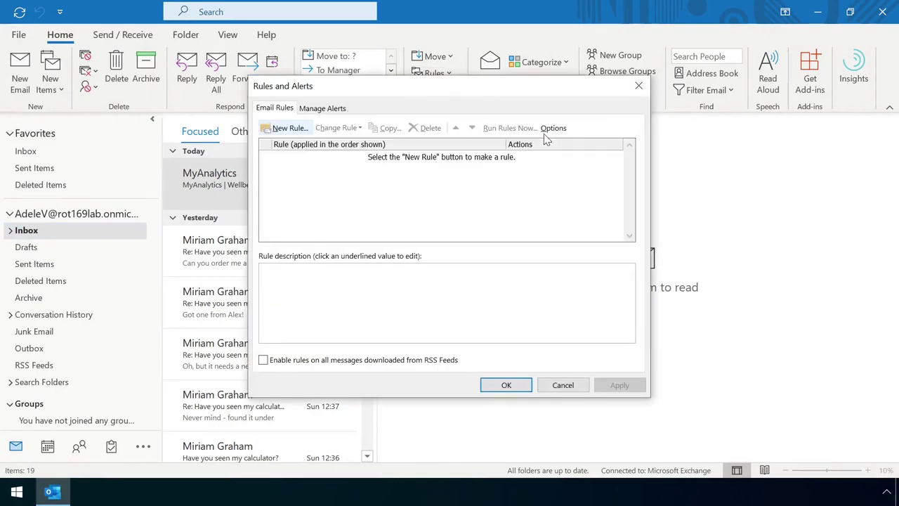
click(288, 128)
click(383, 241)
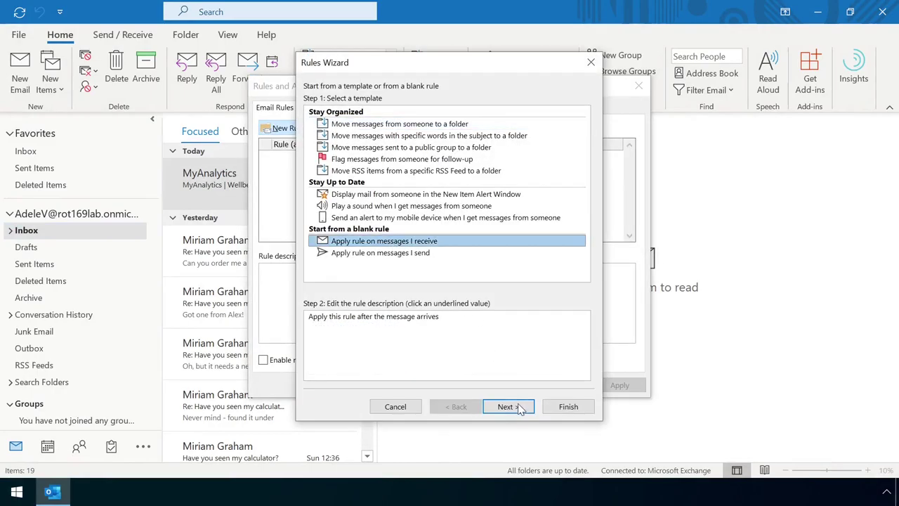
click(519, 408)
click(310, 115)
click(379, 324)
scroll(497, 320, down, 1)
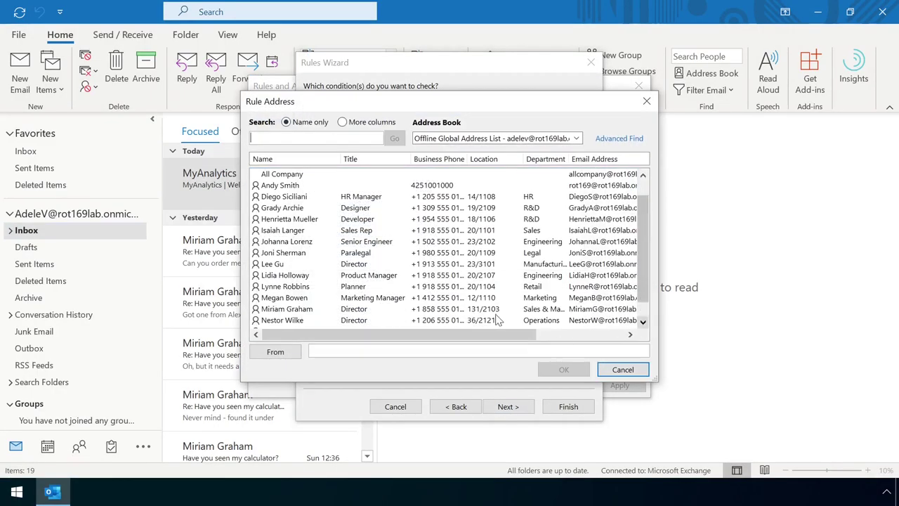
double_click(295, 310)
click(563, 370)
click(508, 407)
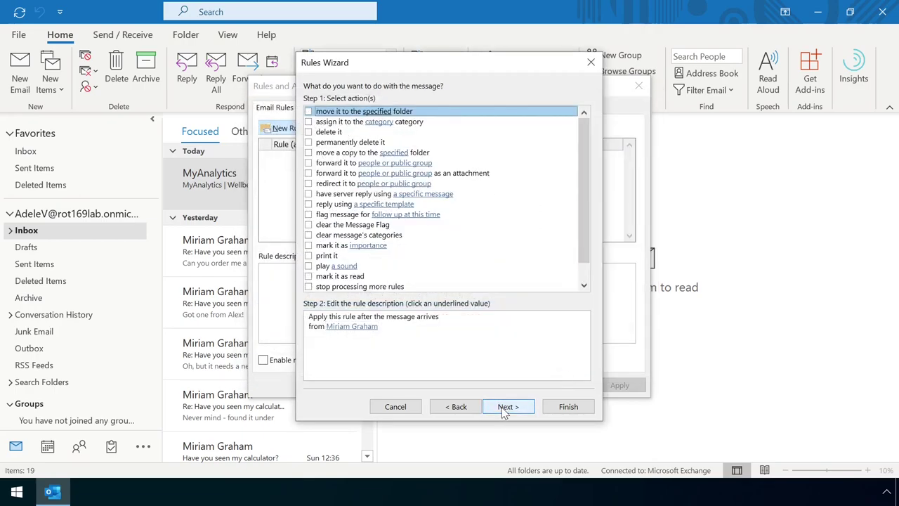
Set the rule's action to move matching mail into The Boss folder.
click(309, 112)
click(380, 337)
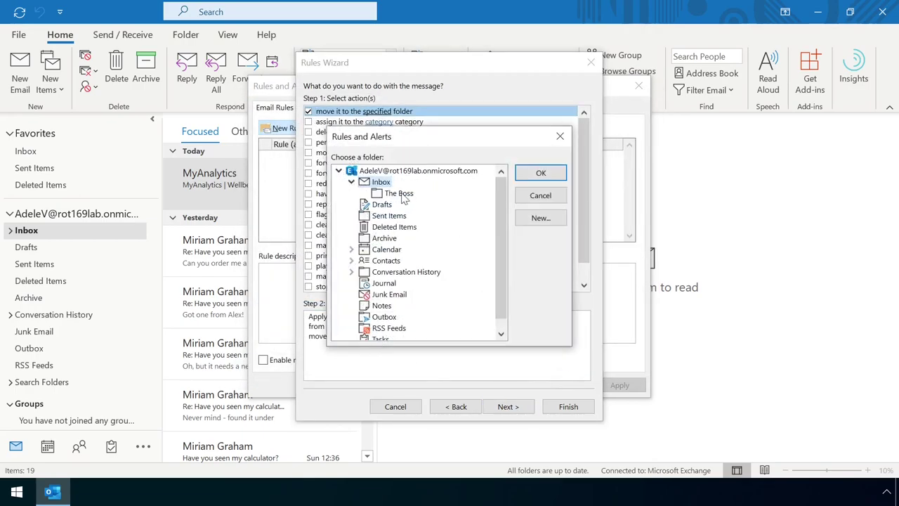
click(401, 195)
click(542, 173)
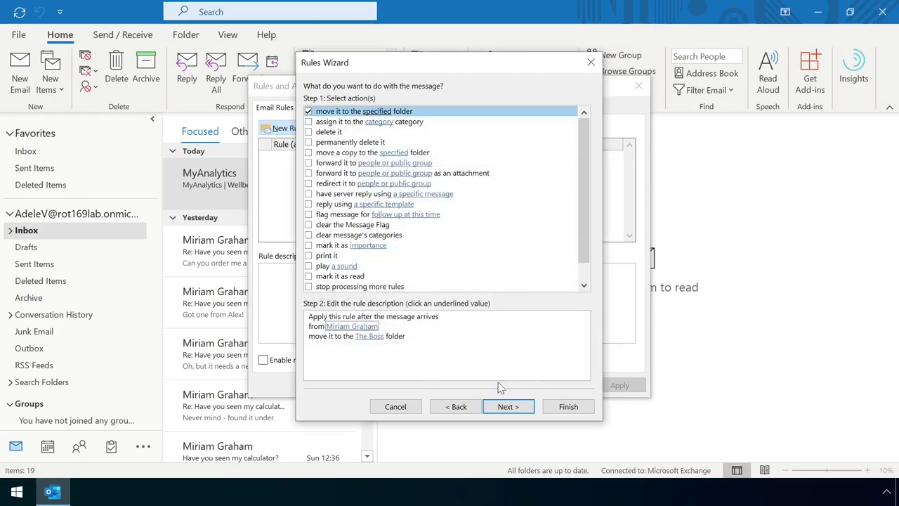
click(509, 408)
Append "- Move to 'The Boss' folder" to the suggested rule name and finish the rule.
click(507, 406)
key(End)
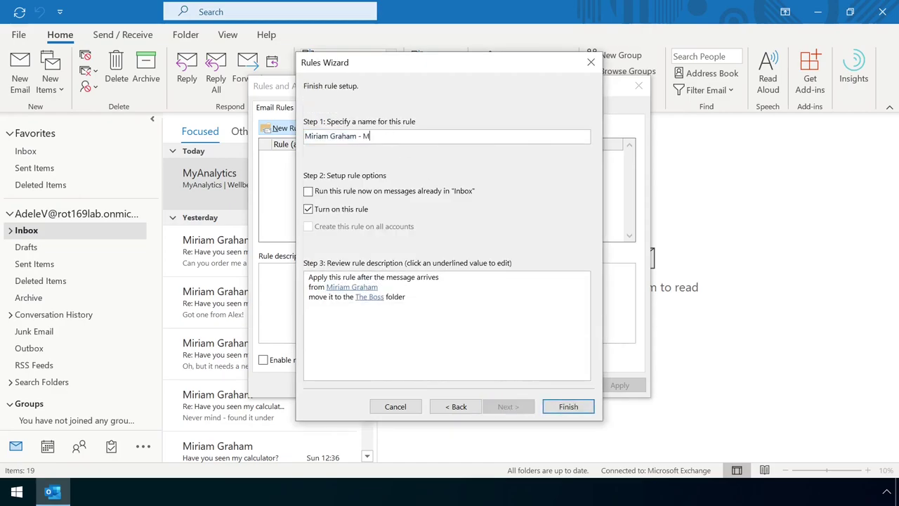
text(- Move to 'The Boss' folder)
click(567, 407)
Save the rules list and open the Meeting minutes message in The Boss folder.
click(512, 386)
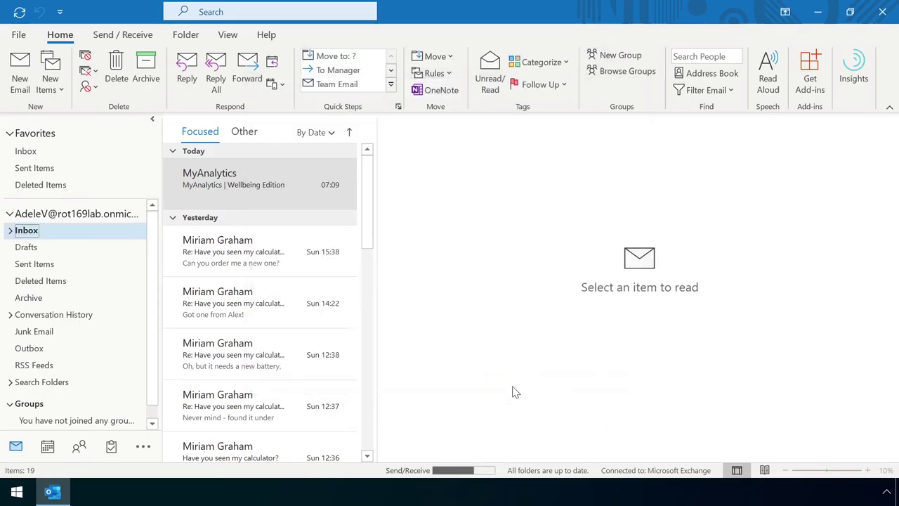
click(10, 231)
click(63, 248)
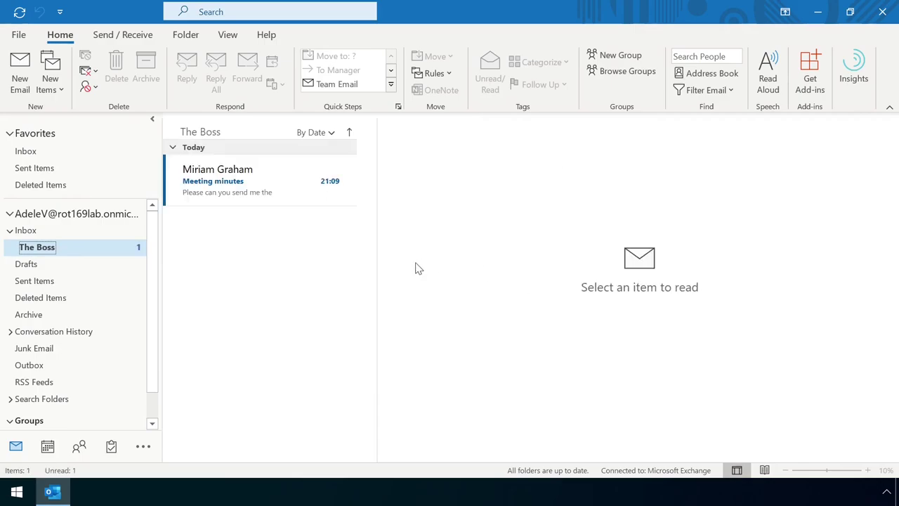
click(249, 186)
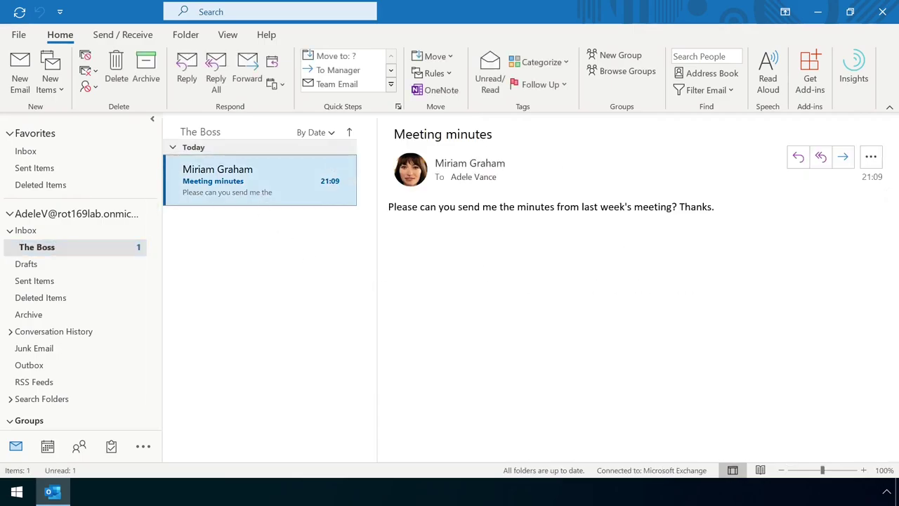
Switch to the Inbox and back to The Boss, then open the Rules menu.
click(65, 232)
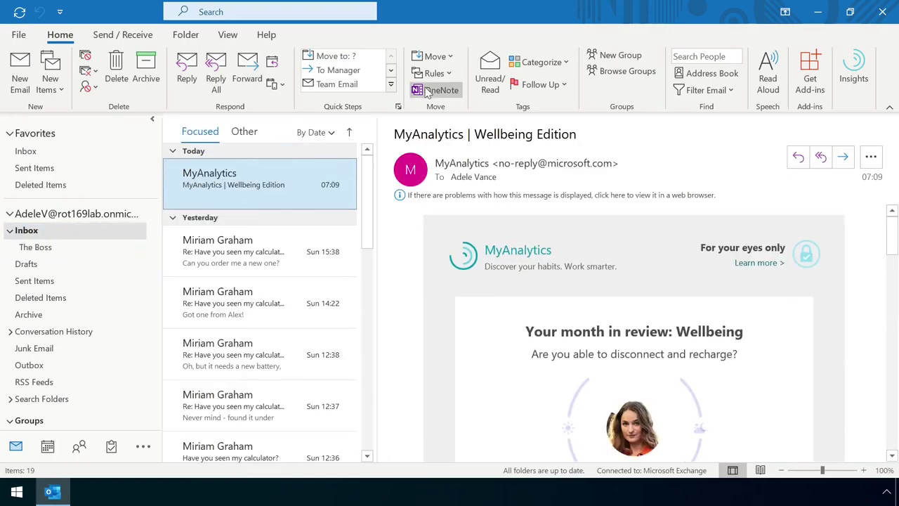
click(35, 246)
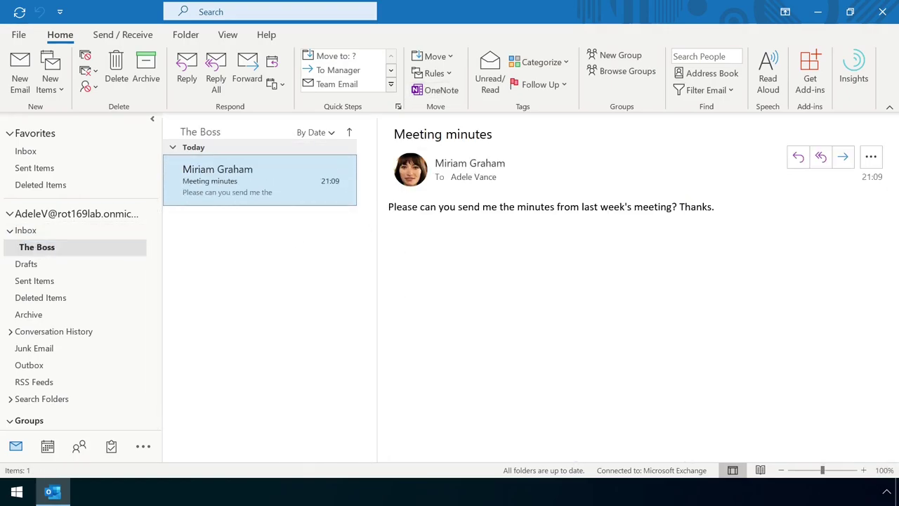
click(435, 73)
Start a second new rule that applies to received messages.
click(485, 187)
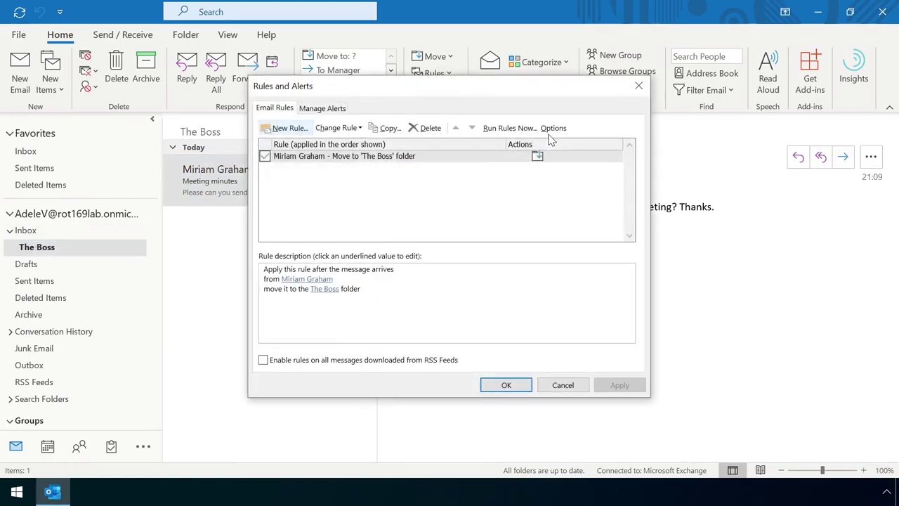
click(285, 128)
click(364, 241)
click(519, 407)
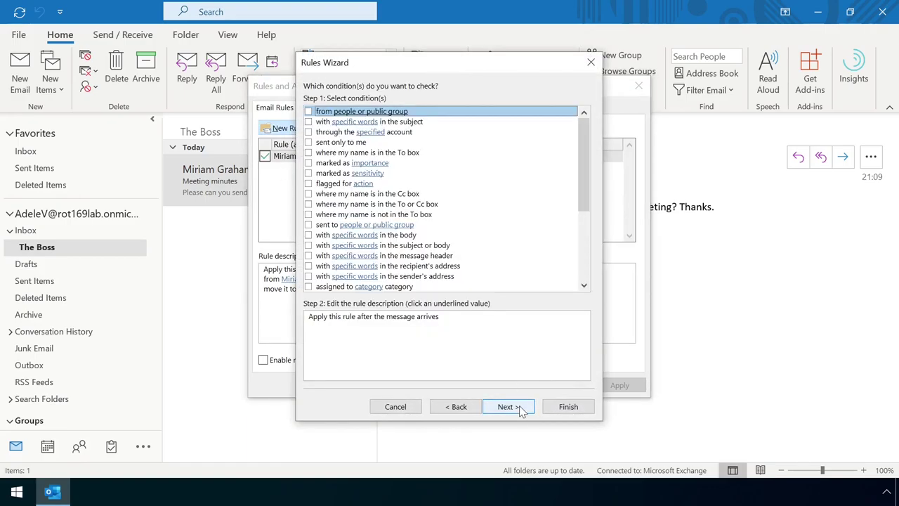
Add the condition that the message is marked High importance.
click(310, 163)
click(363, 326)
click(403, 241)
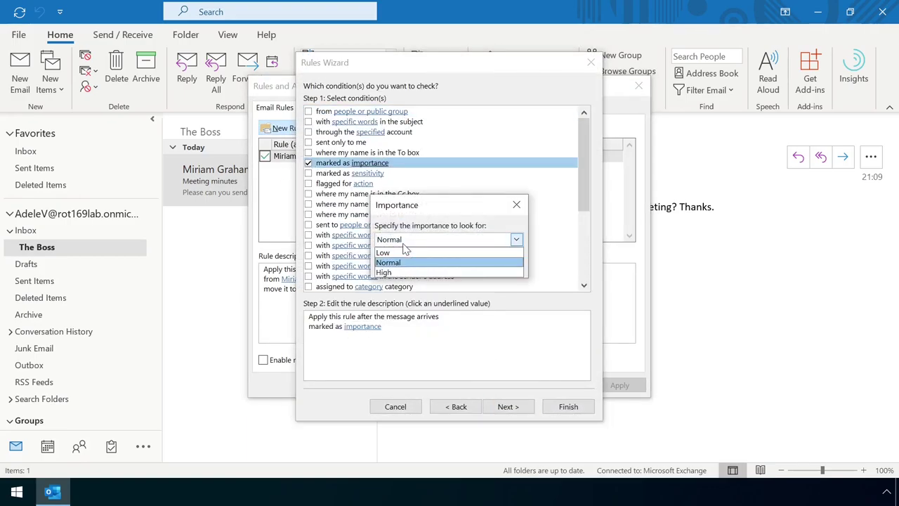
click(406, 269)
click(438, 265)
click(500, 408)
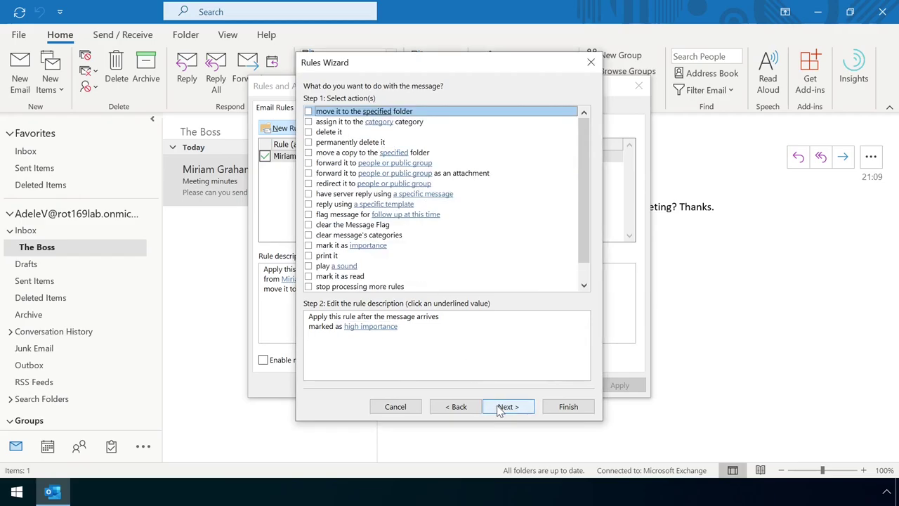
Make the rule display the alert 'Heads-up - important email!!!'.
scroll(577, 286, down, 1)
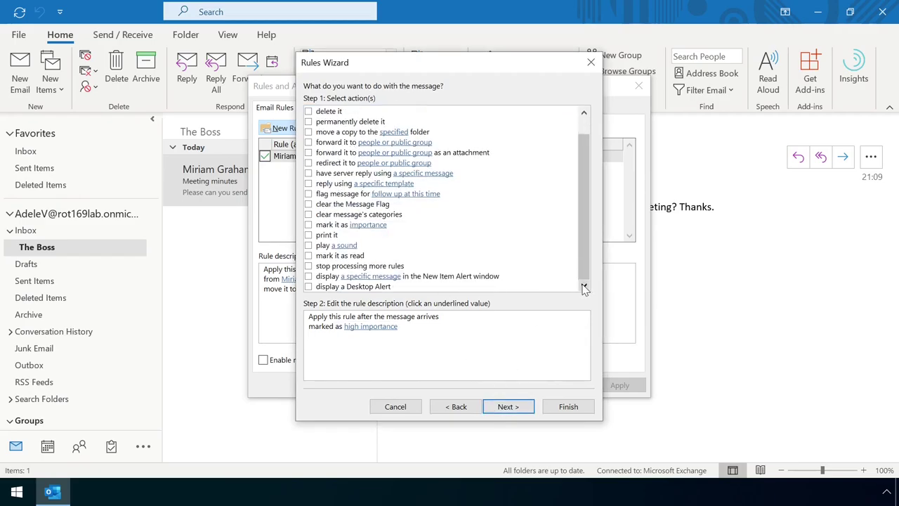
click(309, 276)
click(359, 336)
text(Heads-up - important email!!!)
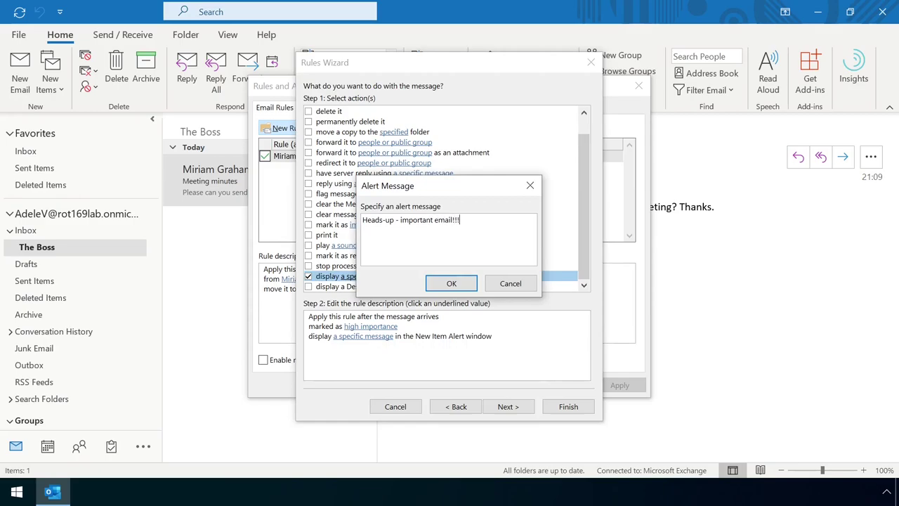
click(451, 283)
Name the rule 'High importance alert', finish it, accept the client-only warning, and save.
click(508, 406)
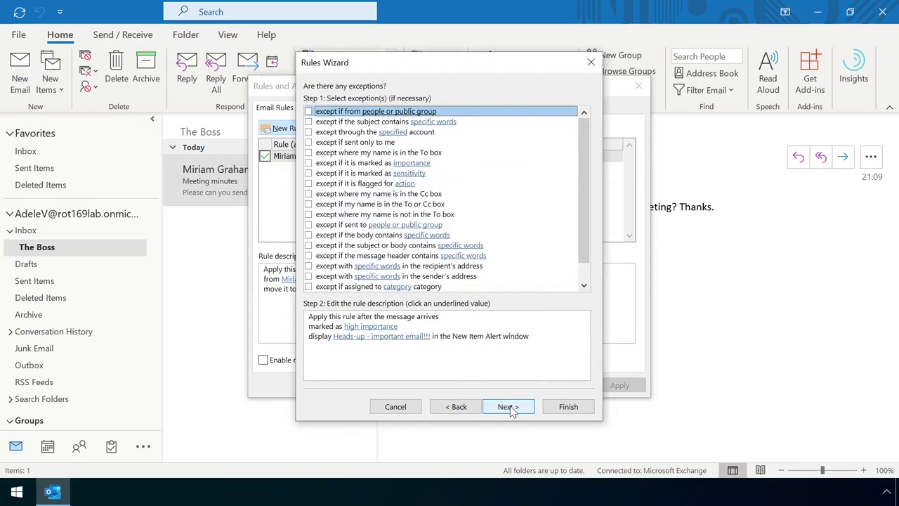
click(508, 407)
key(End)
text(ale)
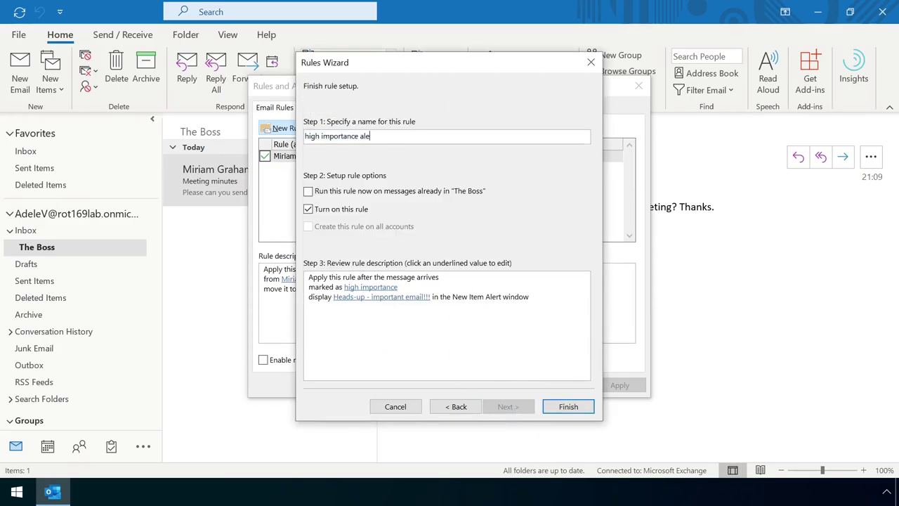
text(rt)
key(Home)
key(Delete)
text(H)
click(568, 406)
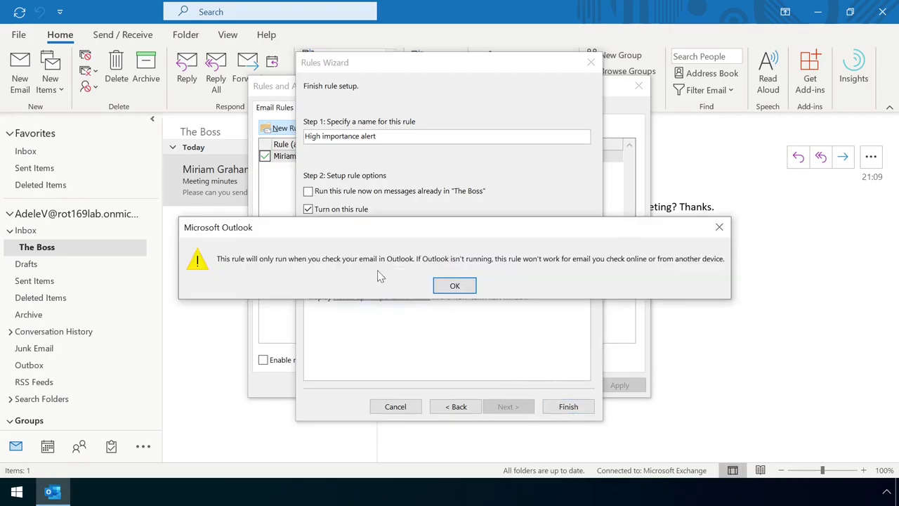
click(455, 285)
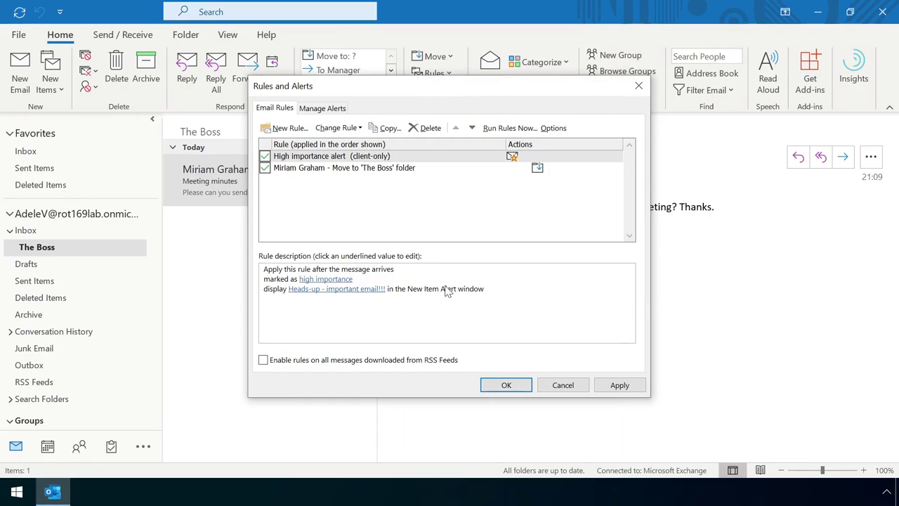
click(506, 384)
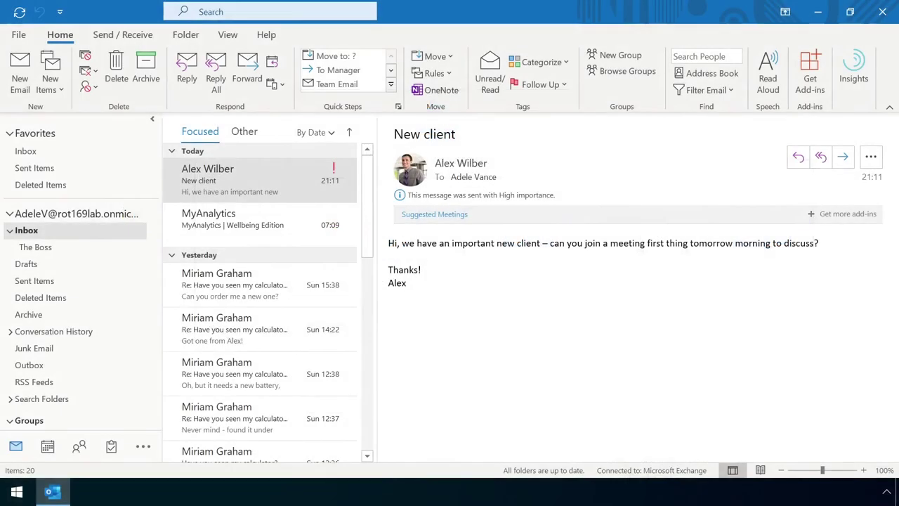
Start a third rule applying to every received message, with no conditions.
click(434, 73)
click(565, 140)
click(291, 126)
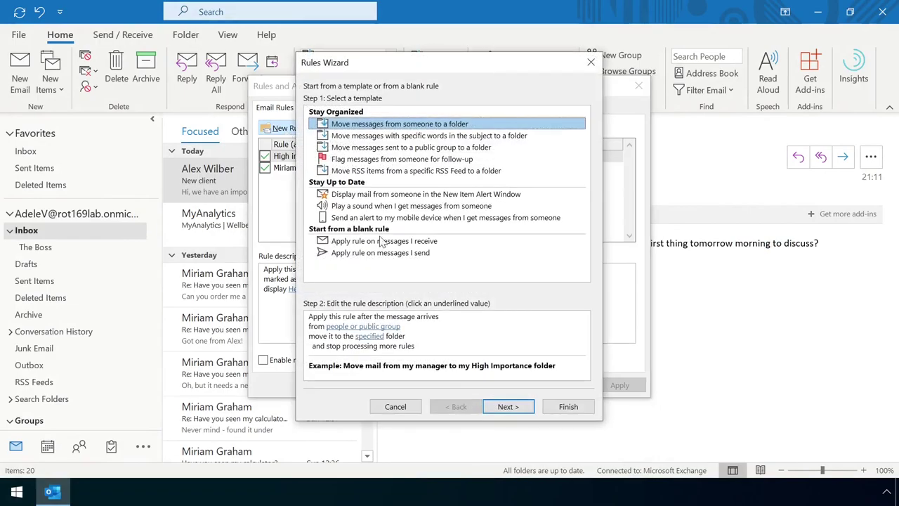
click(365, 243)
click(512, 407)
click(513, 407)
click(430, 287)
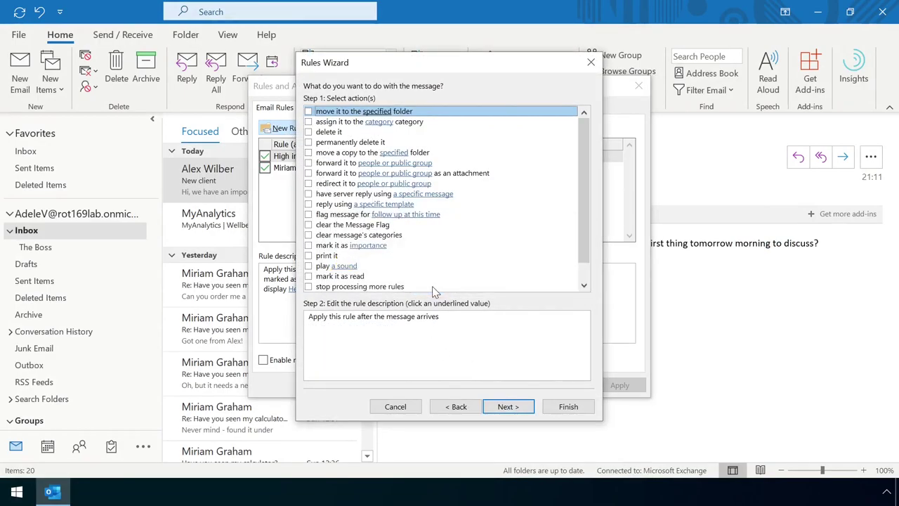
Set the rule to forward messages and begin entering the recipient 'rot'.
click(309, 162)
click(380, 328)
text(rot)
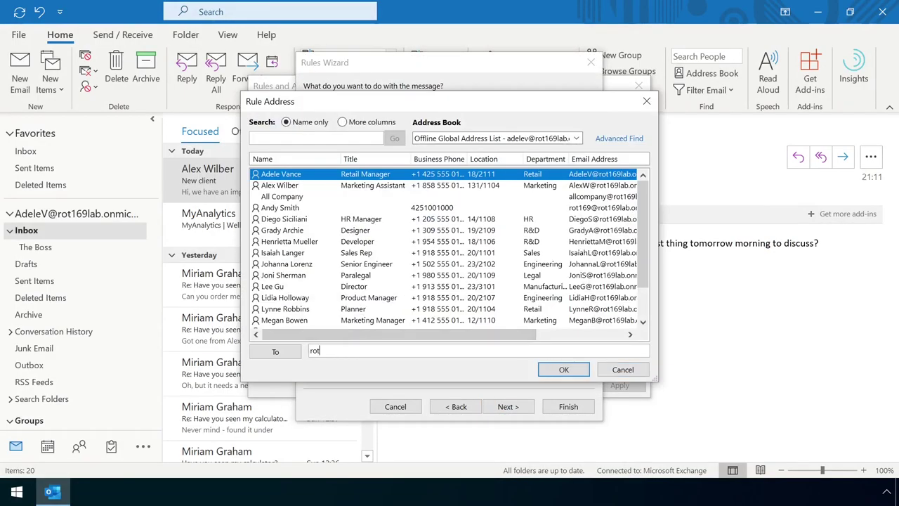
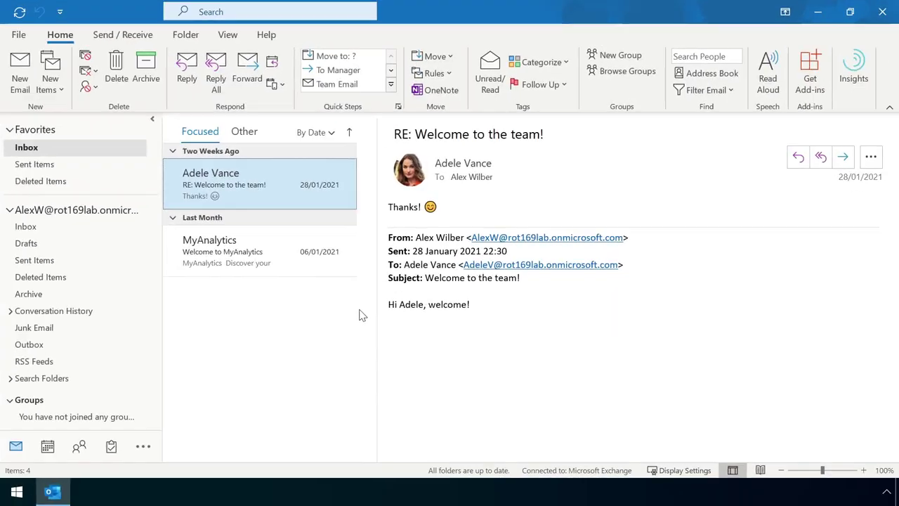
Send a colleague an email titled 'Invoice' asking whether the JRB invoice has been paid.
key(ctrl+n)
text(Adele Vance)
key(Tab)
key(Tab)
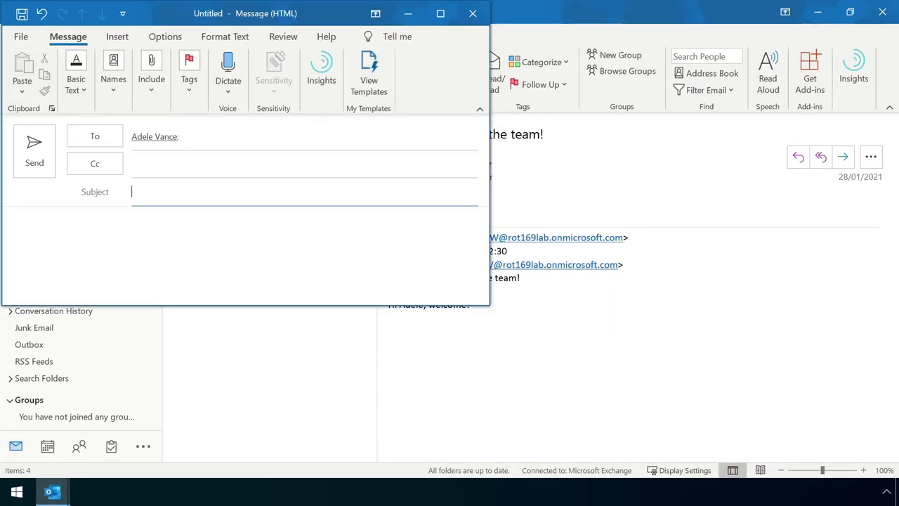
text(Invoice)
key(Tab)
text(Hi Adele, have you paid the JRB invoice yet?)
key(Return)
key(Return)
text(Thanks,)
key(Return)
text(Alex)
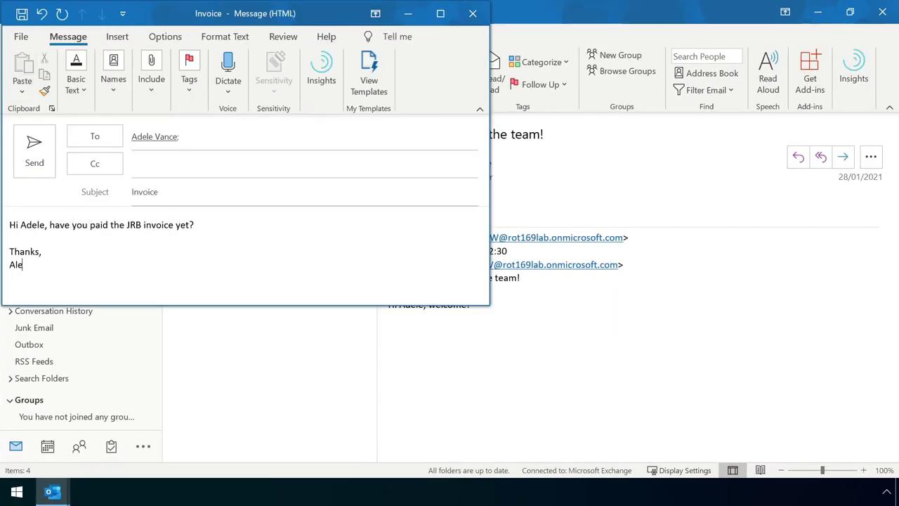
click(34, 149)
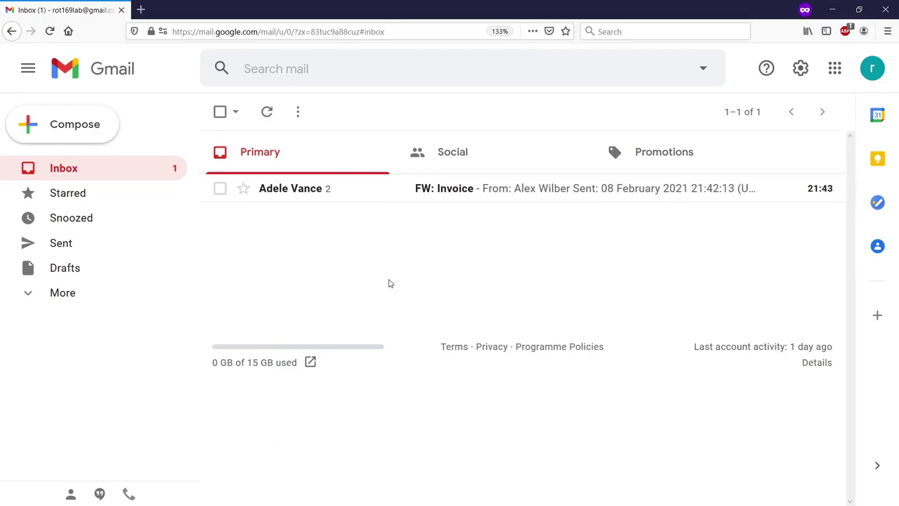
In Gmail, reply to 'FW: Invoice' saying there was a mistake and giving different bank details.
click(387, 187)
scroll(533, 316, down, 5)
click(291, 434)
text(Actually, I)
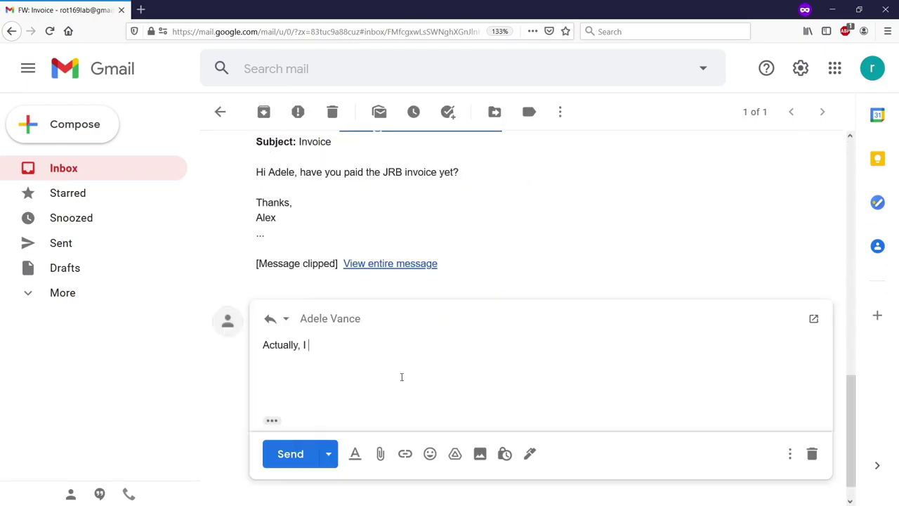
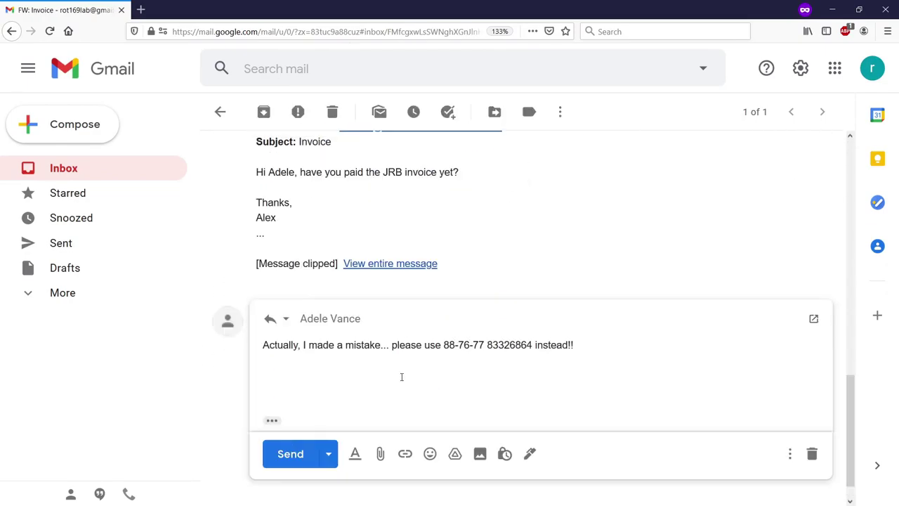
key(Return)
key(Return)
text(Thanks,)
key(Return)
text(Alex)
click(291, 454)
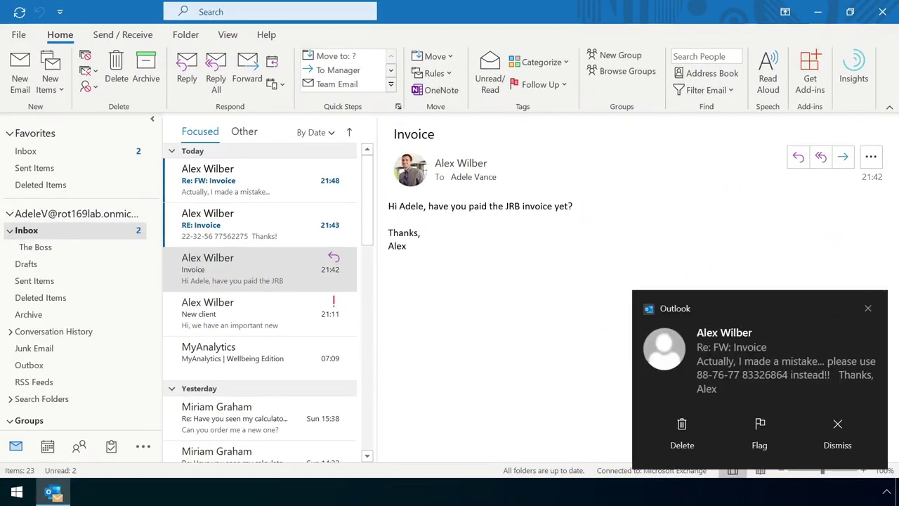
Open the 'Re: FW: Invoice' reply and highlight the substituted bank details in its body.
click(247, 228)
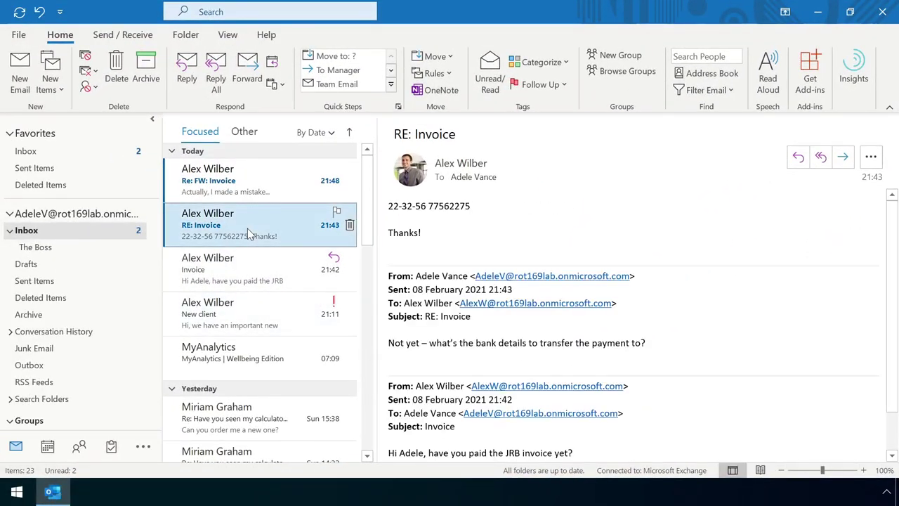
click(253, 187)
drag(554, 206, 637, 206)
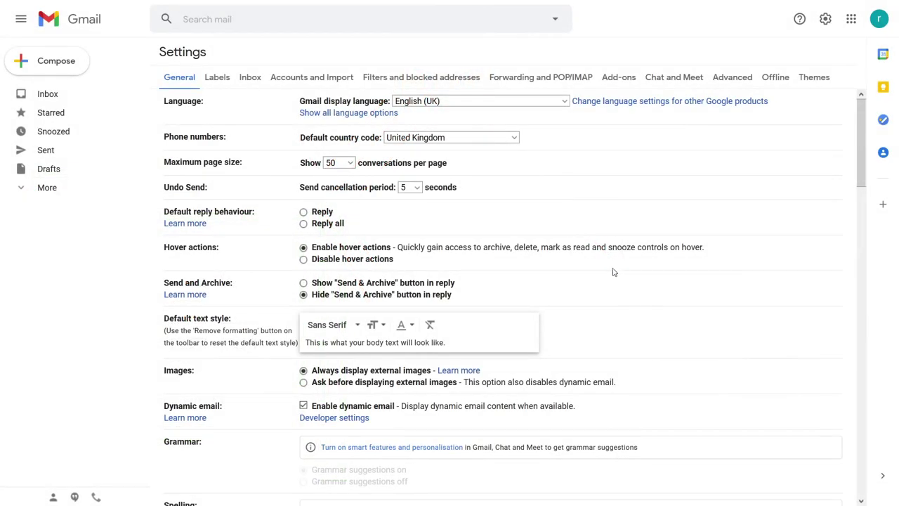
On the Forwarding and POP/IMAP tab, begin adding the attacker's Gmail address as a forwarding address.
click(520, 80)
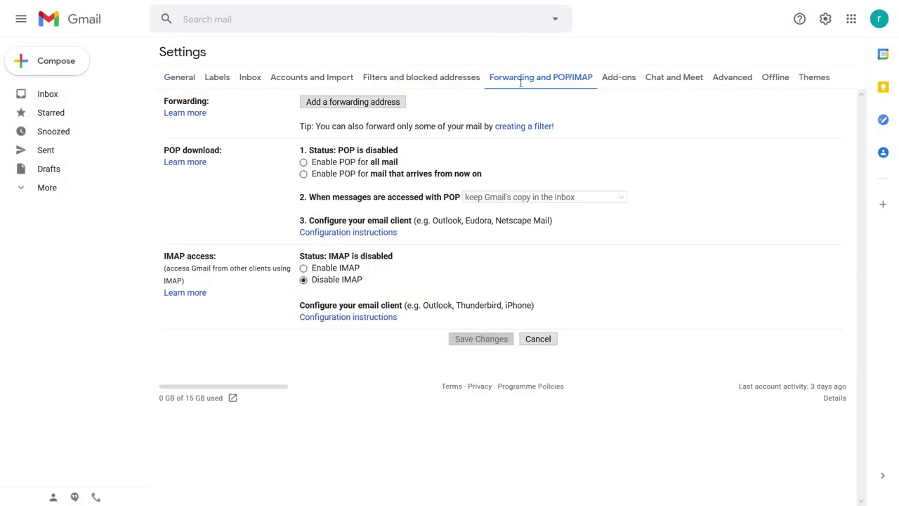
click(366, 103)
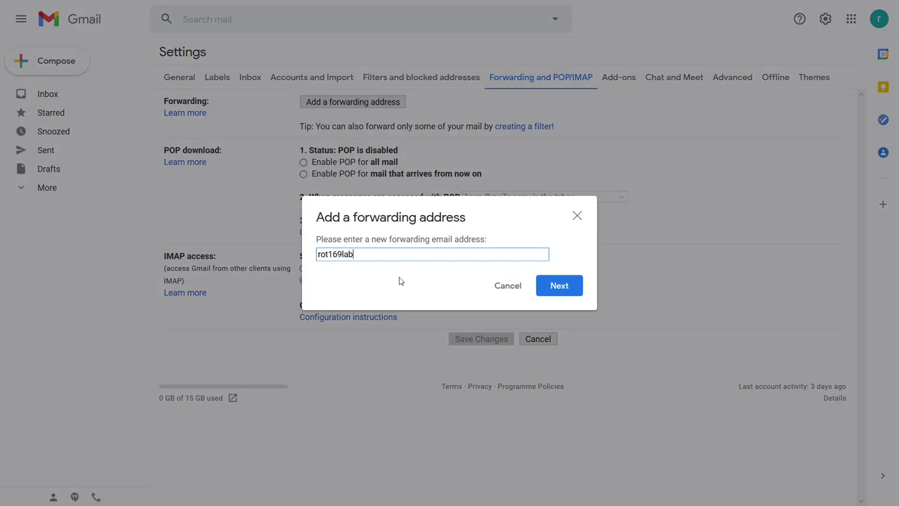
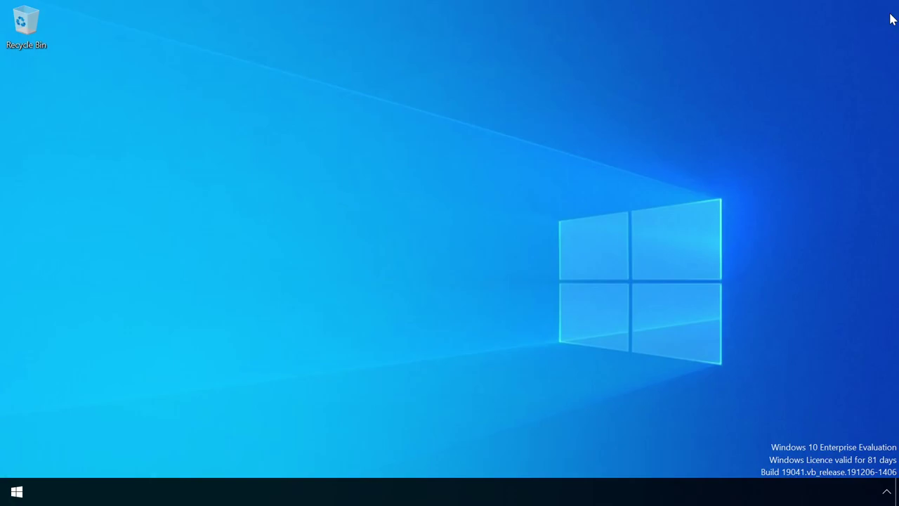
Search for 'reged' from the Start menu and launch Registry Editor.
key(super)
text(reged)
click(333, 124)
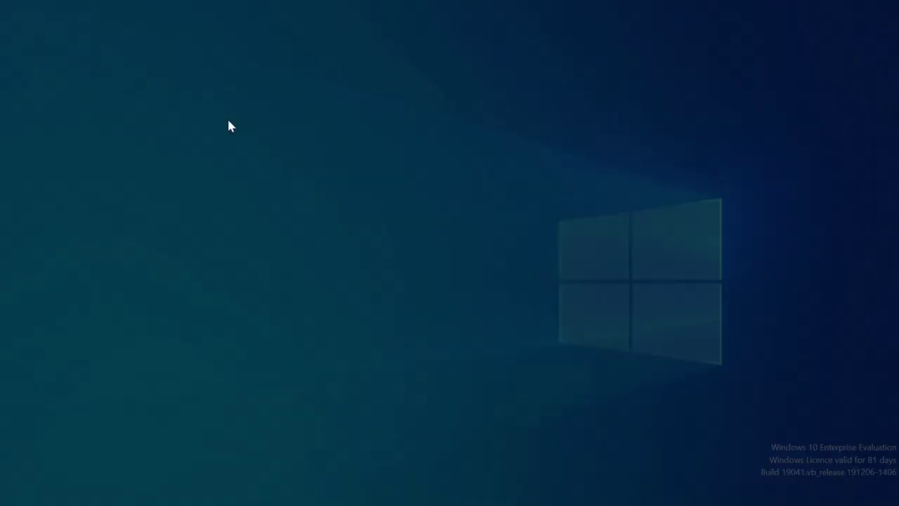
Approve admin rights, then navigate to HKEY_CURRENT_USER\SOFTWARE\Microsoft\Office\16.0\Outlook.
click(376, 335)
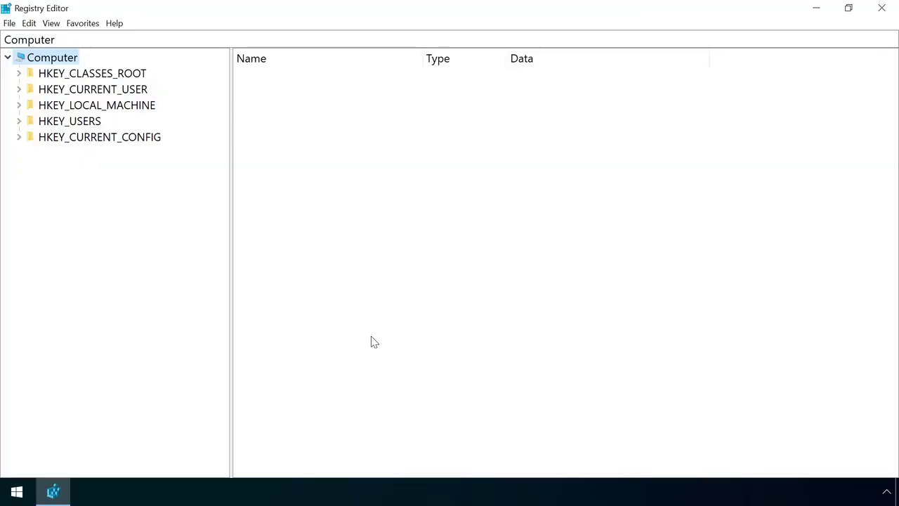
double_click(78, 92)
double_click(91, 235)
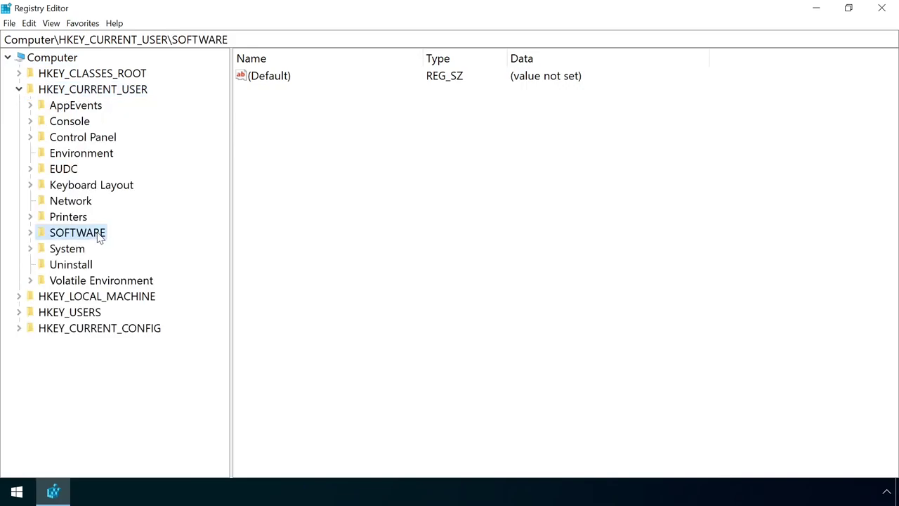
double_click(95, 316)
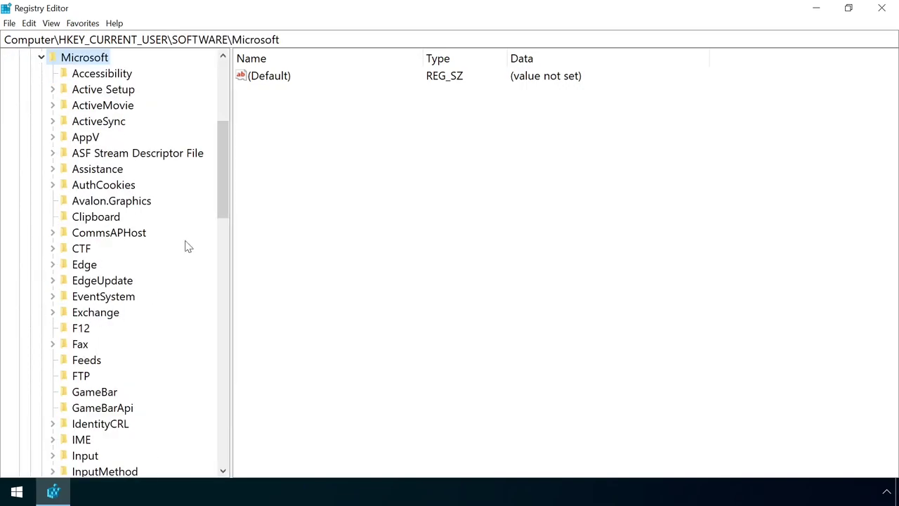
drag(221, 188, 209, 279)
click(94, 395)
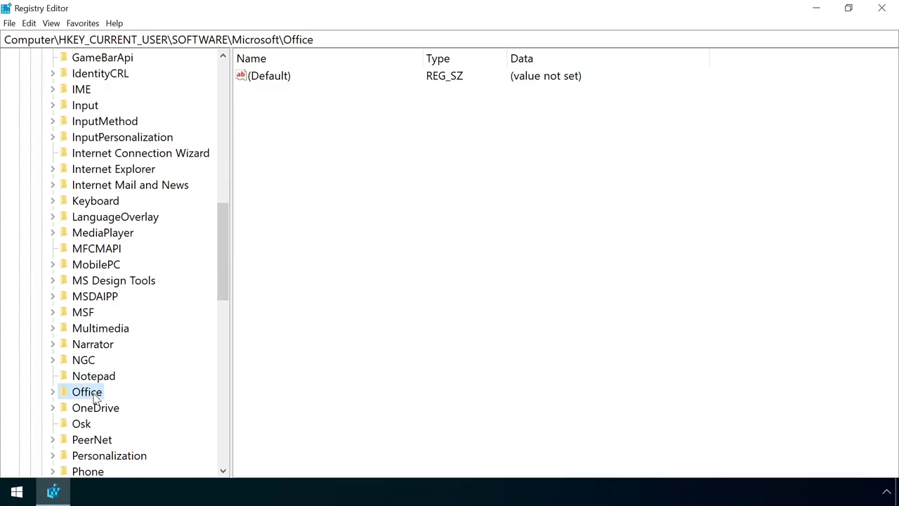
double_click(90, 394)
double_click(95, 296)
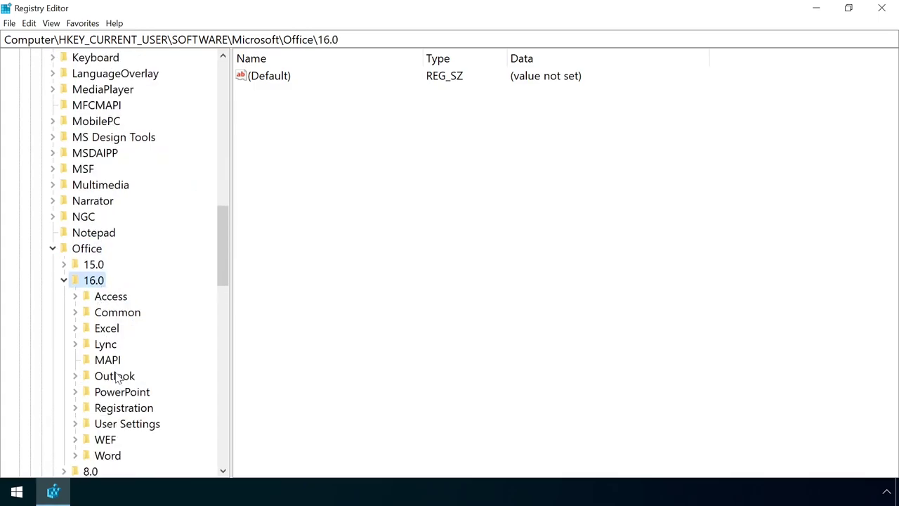
double_click(116, 378)
Create a new subkey named Security under the Outlook key.
right_click(115, 137)
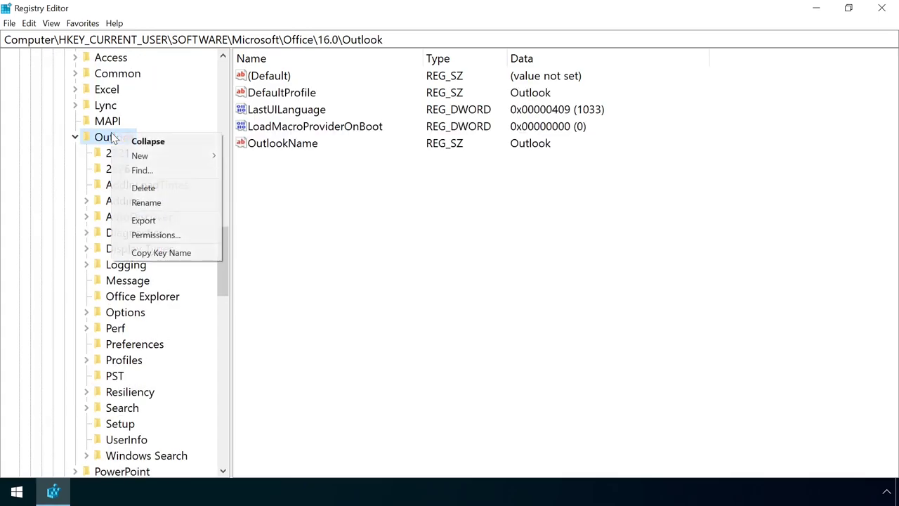
mouse_move(187, 155)
click(249, 156)
text(Security)
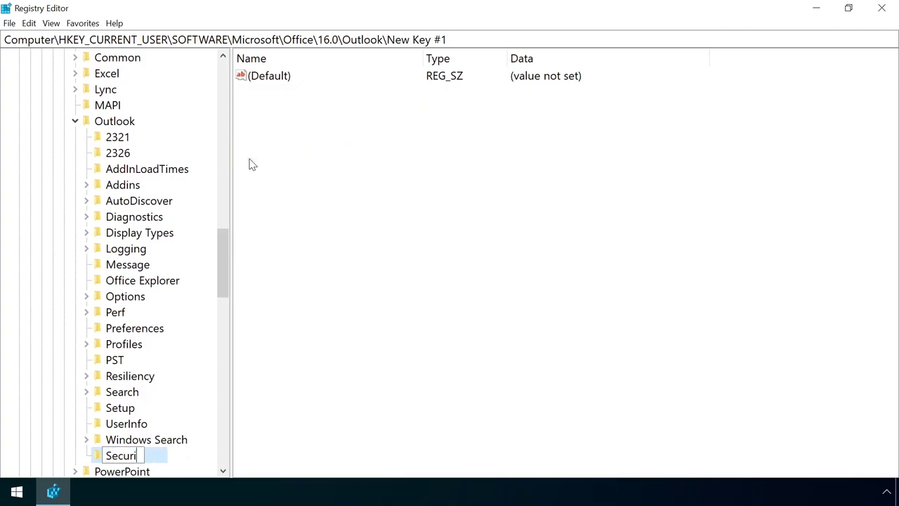
key(Return)
Add DWORD (32-bit) value EnableUnsafeClientMailRules in Security and set its data to 1.
right_click(339, 152)
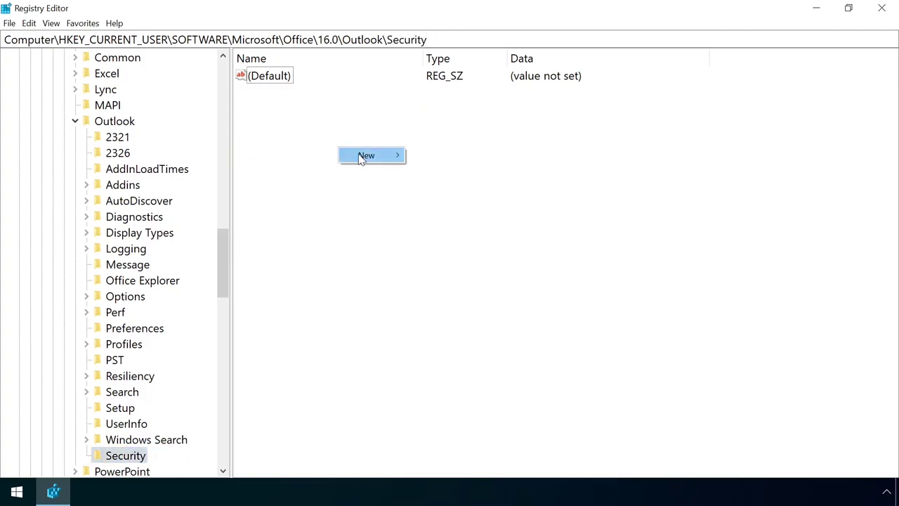
mouse_move(362, 155)
click(534, 206)
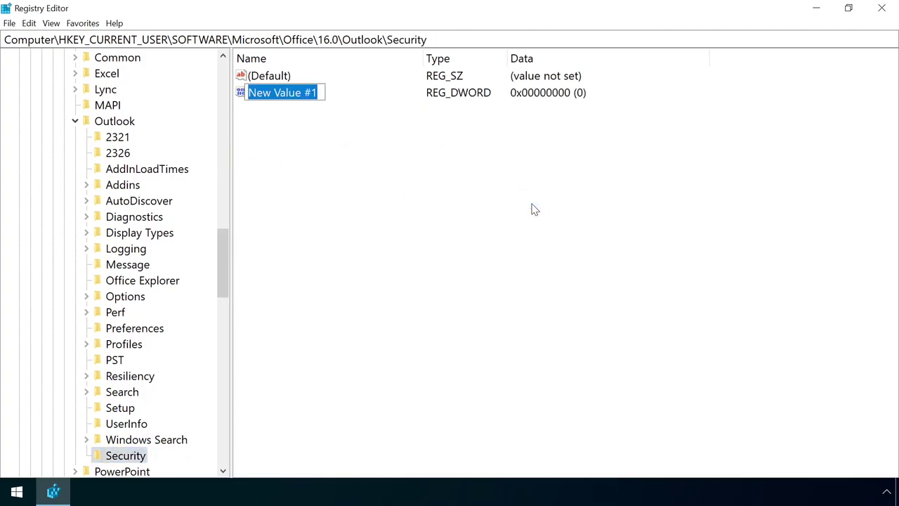
text(EnableUnsafeClientMailRules)
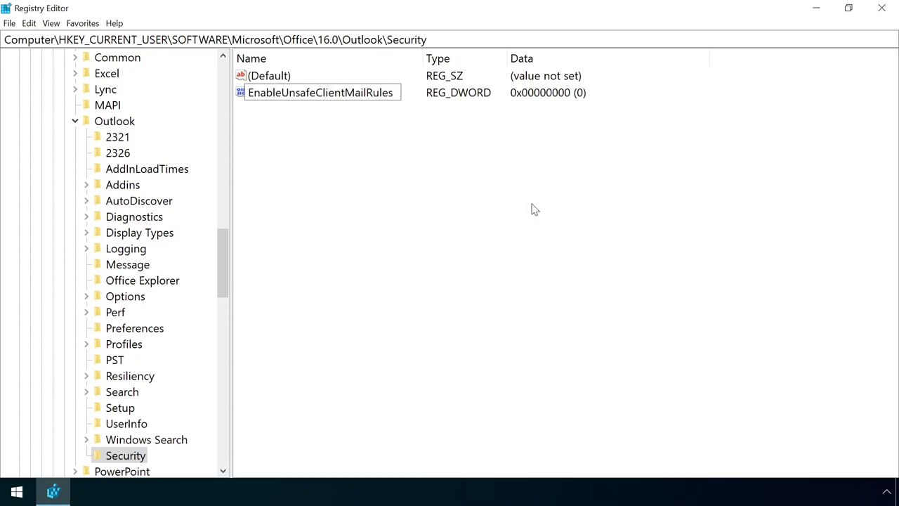
key(Return)
double_click(360, 98)
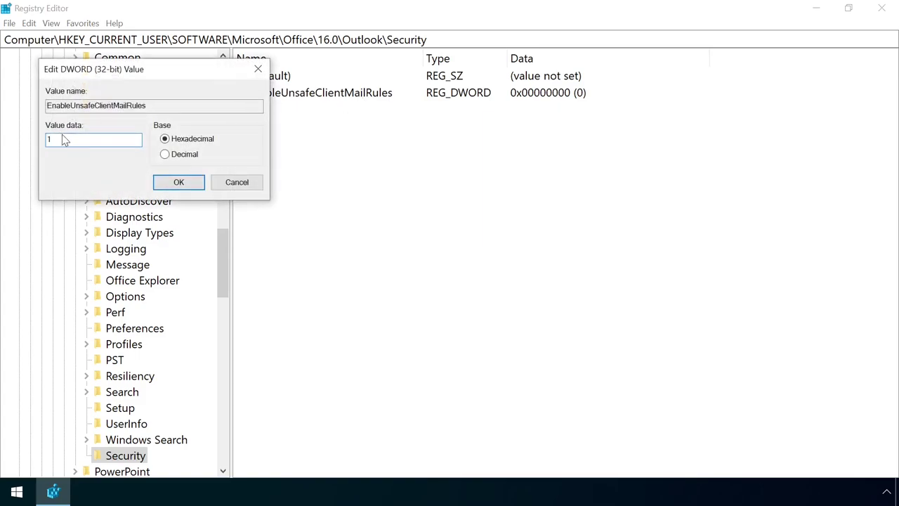
click(178, 182)
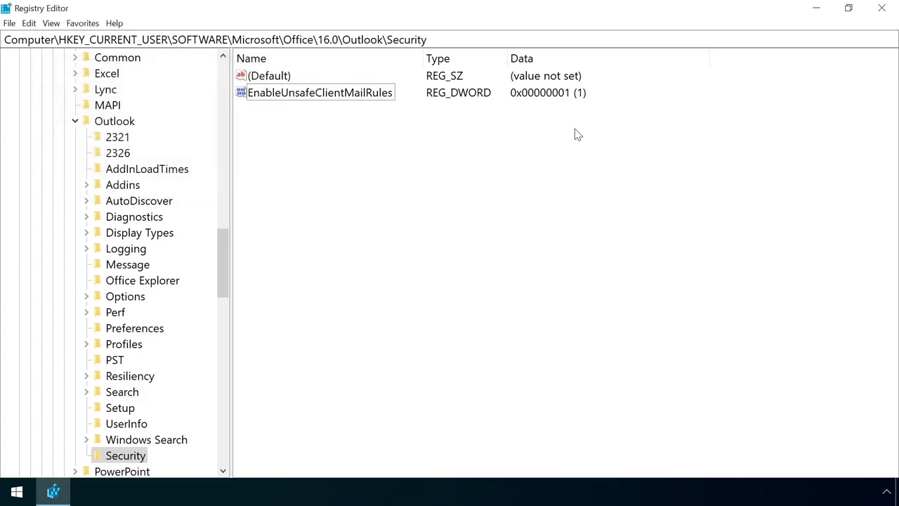
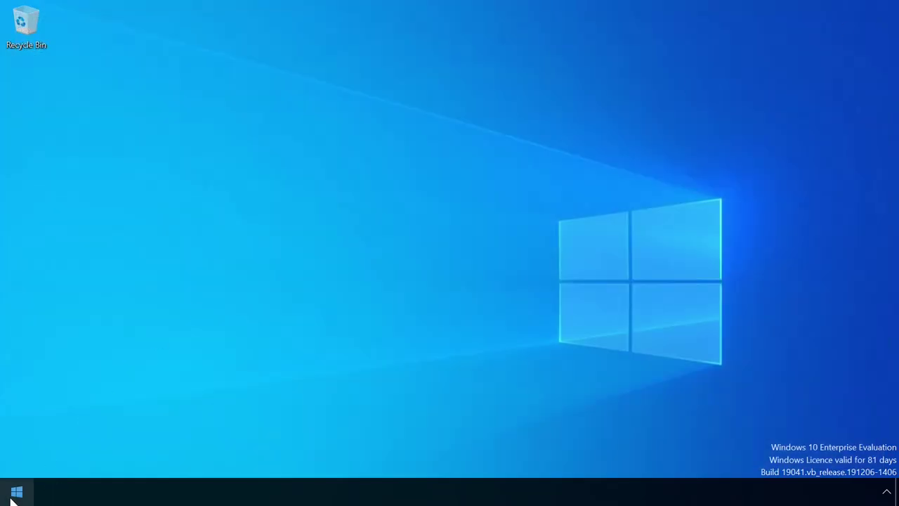
Relaunch Microsoft Outlook from a Start menu search for 'out', opening to the Inbox.
click(12, 498)
text(out)
click(149, 111)
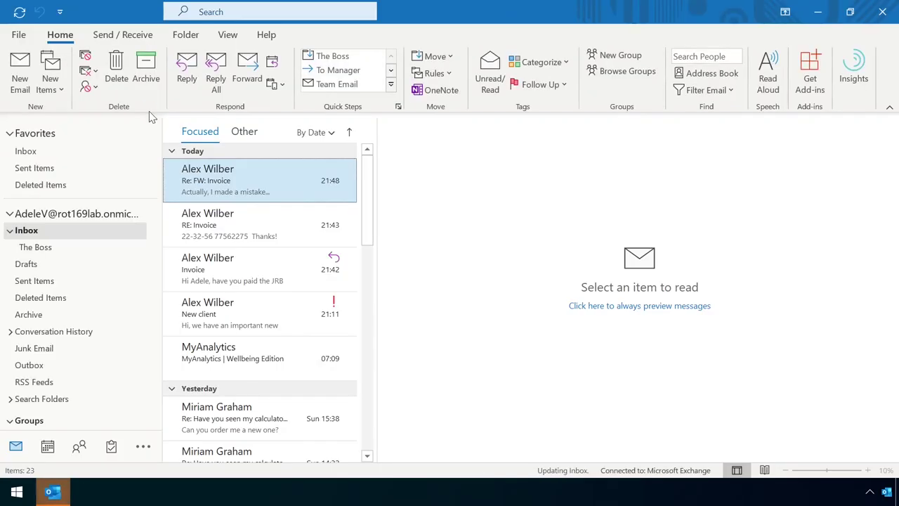
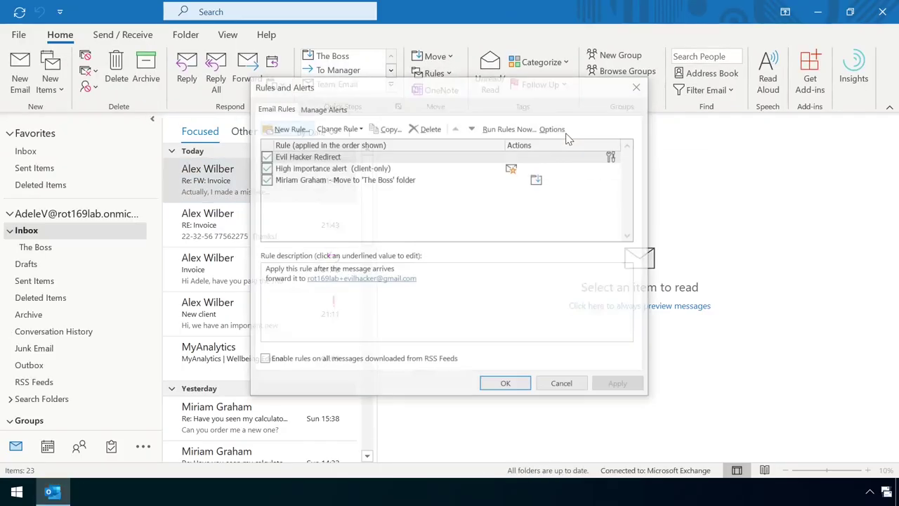
Start a blank 'Apply rule on messages I receive' rule with the 'with specific words in the subject' condition.
click(302, 129)
click(370, 241)
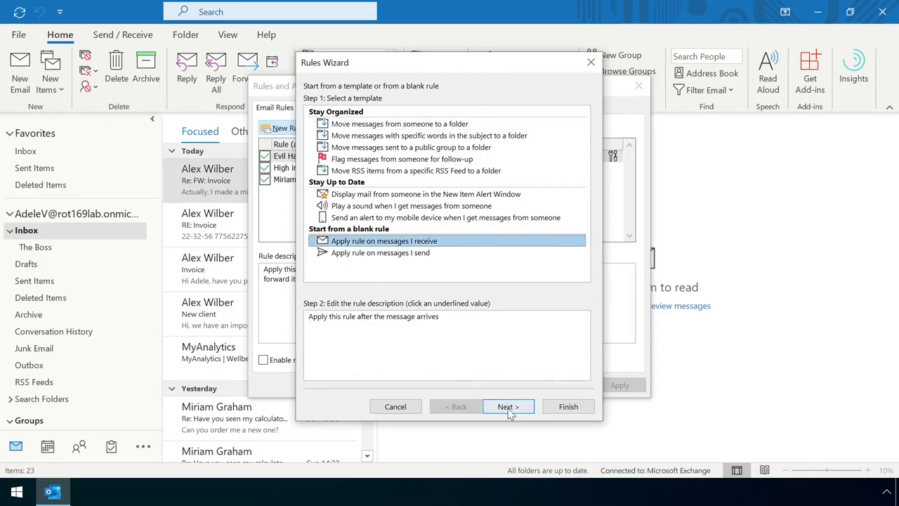
click(508, 406)
click(309, 122)
click(358, 327)
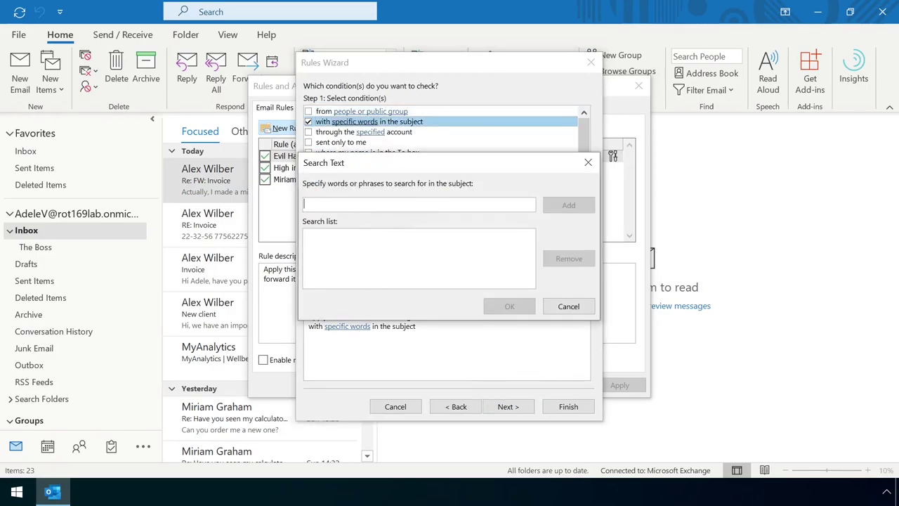
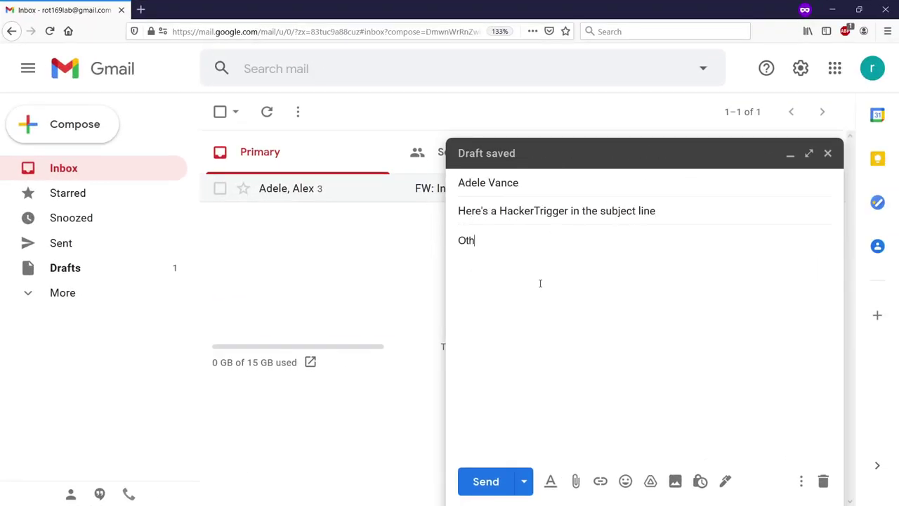
Write the draft body 'Otherwise this is a completly innocent-looking email... :-)'.
text(king email... :-))
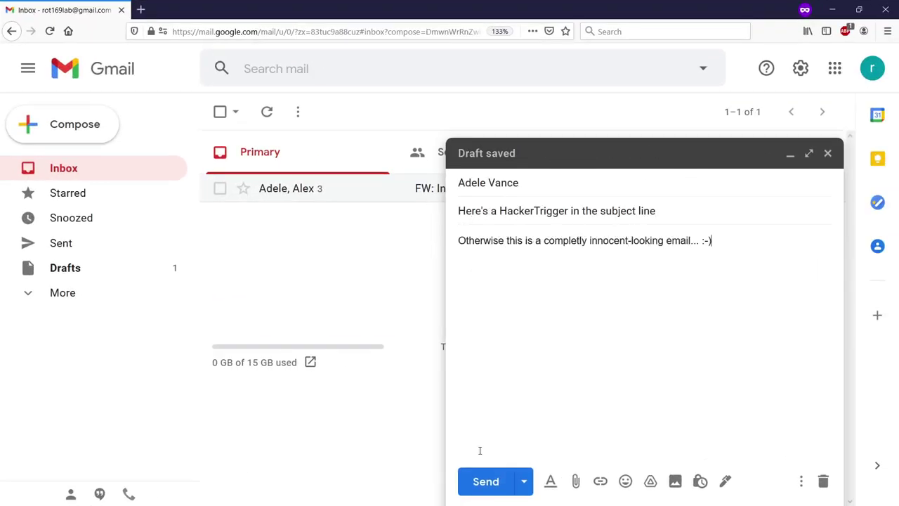
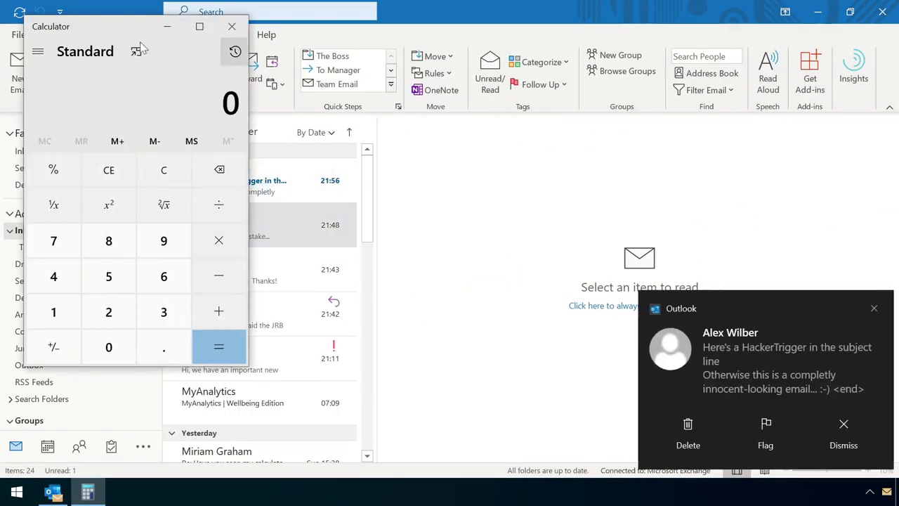
Move the Calculator window down and to the right, away from the HackerTrigger email.
drag(87, 31, 142, 86)
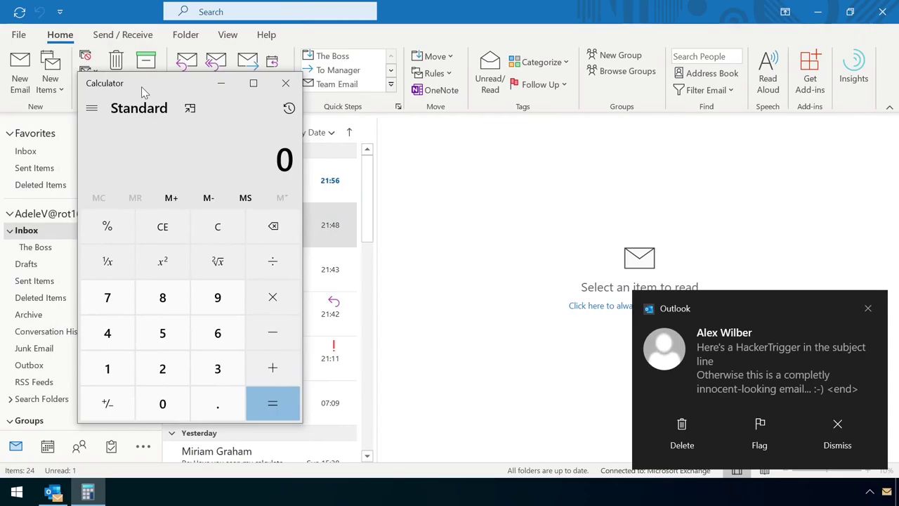
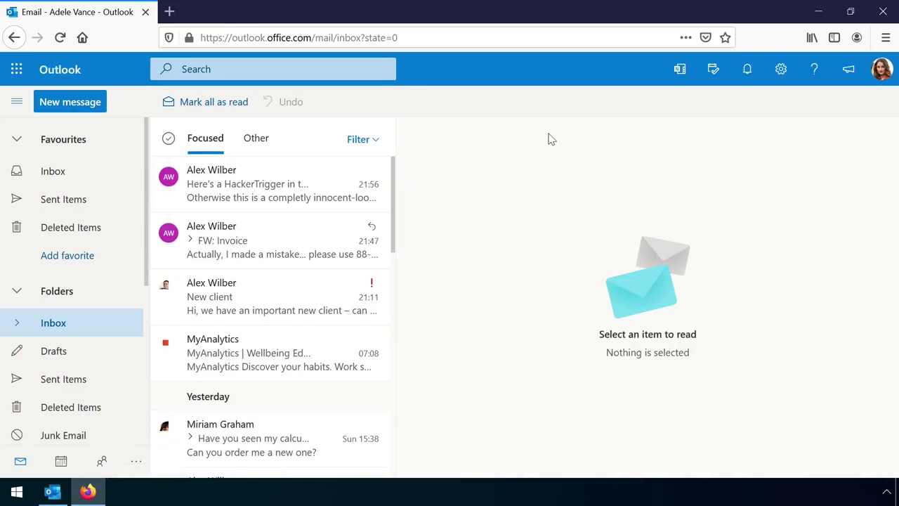
Show the Email > Rules list (HackerTrigger Calc.exe, Evil Hacker Redirect) and a new rule's available actions.
click(782, 70)
click(746, 420)
click(221, 186)
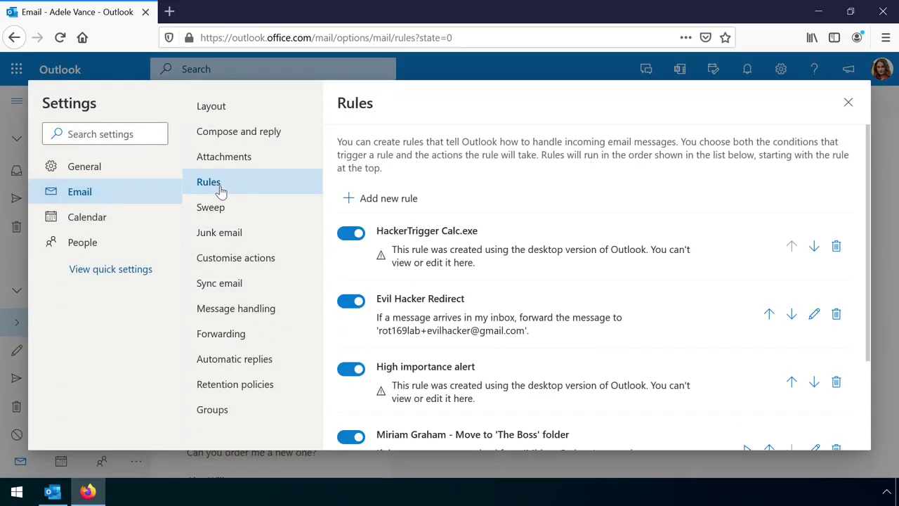
click(418, 199)
click(536, 297)
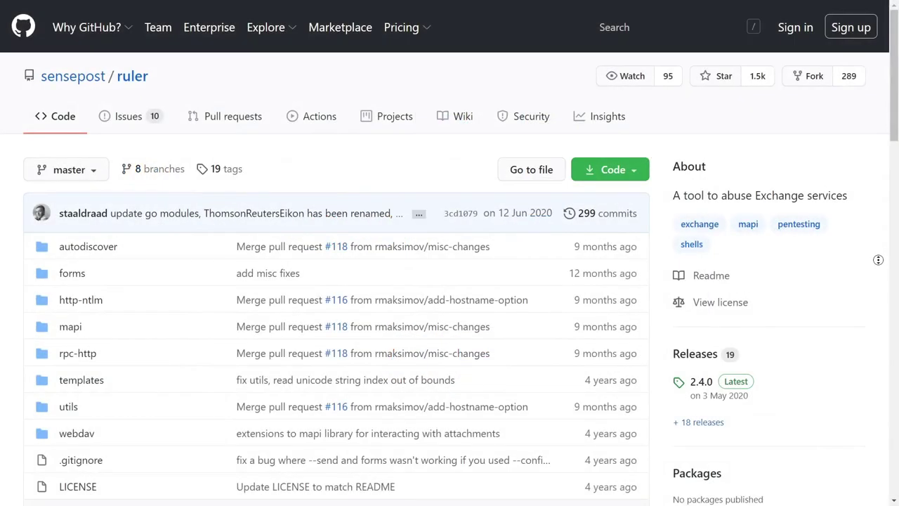
Scroll the sensepost/ruler README past BruteForce, Rules, Forms, Homepage and GAL down to License.
scroll(878, 260, down, 2)
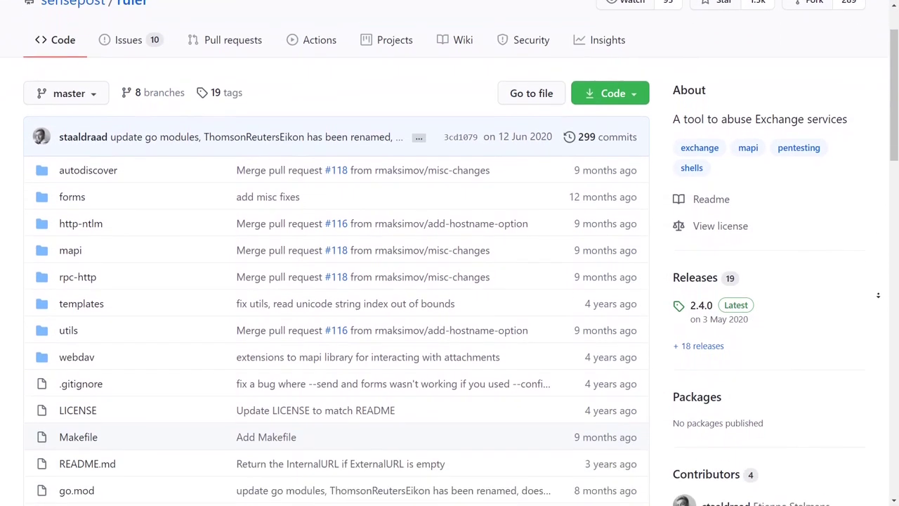
scroll(878, 295, down, 4)
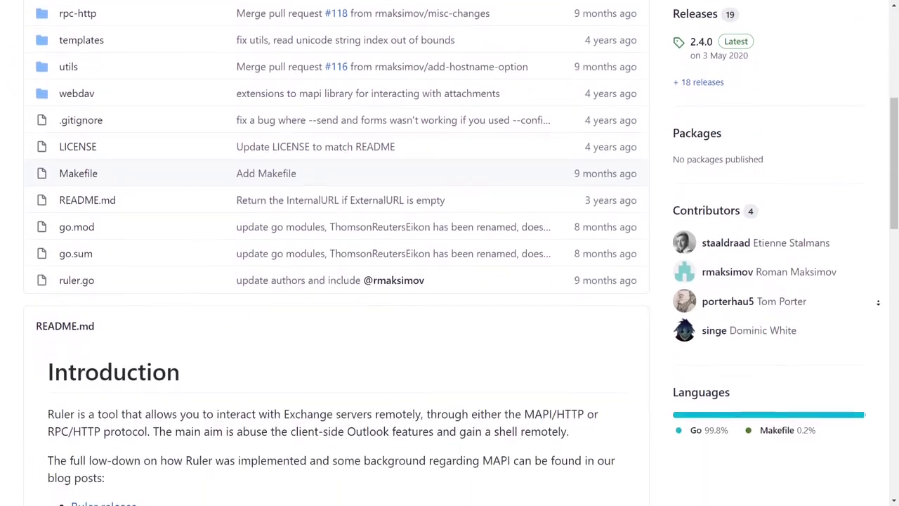
scroll(878, 303, down, 4)
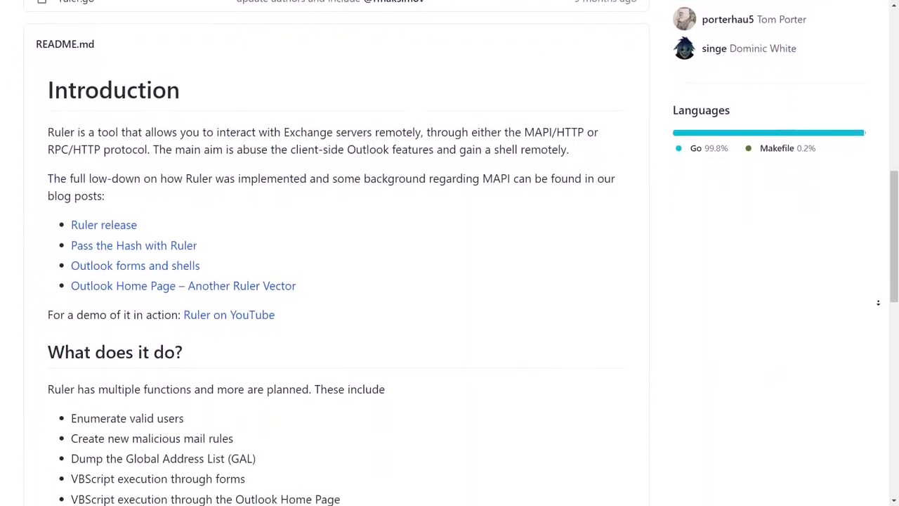
scroll(878, 303, down, 4)
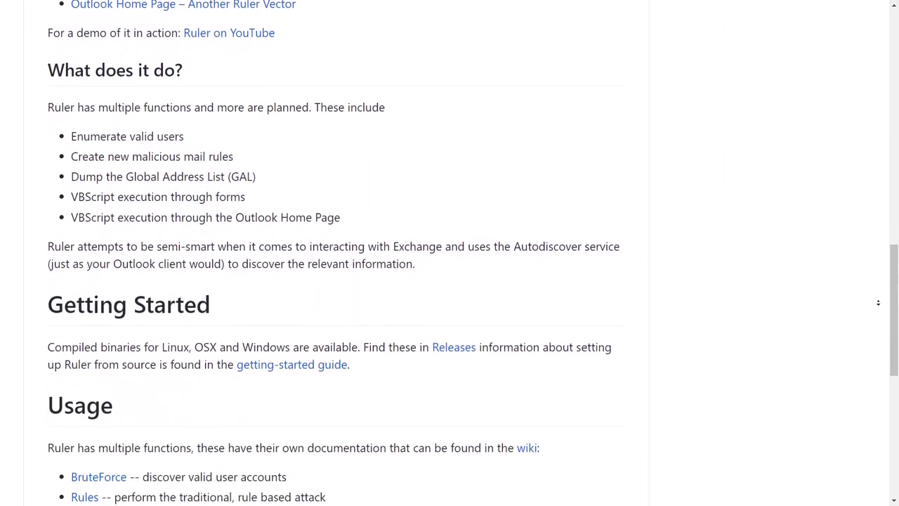
scroll(878, 302, down, 4)
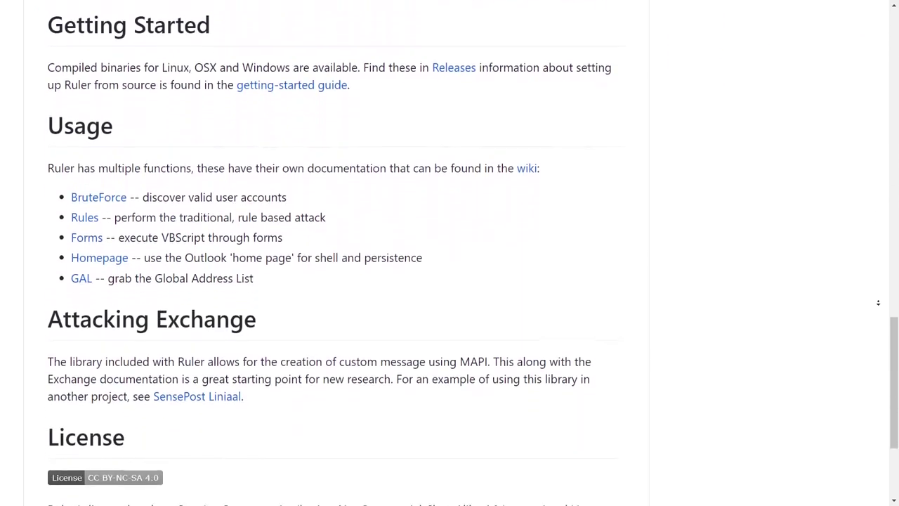
scroll(878, 303, down, 3)
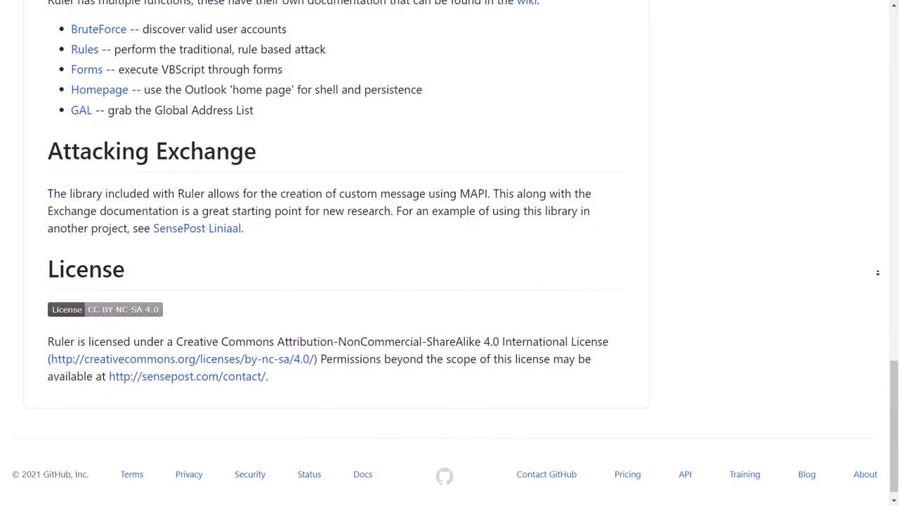
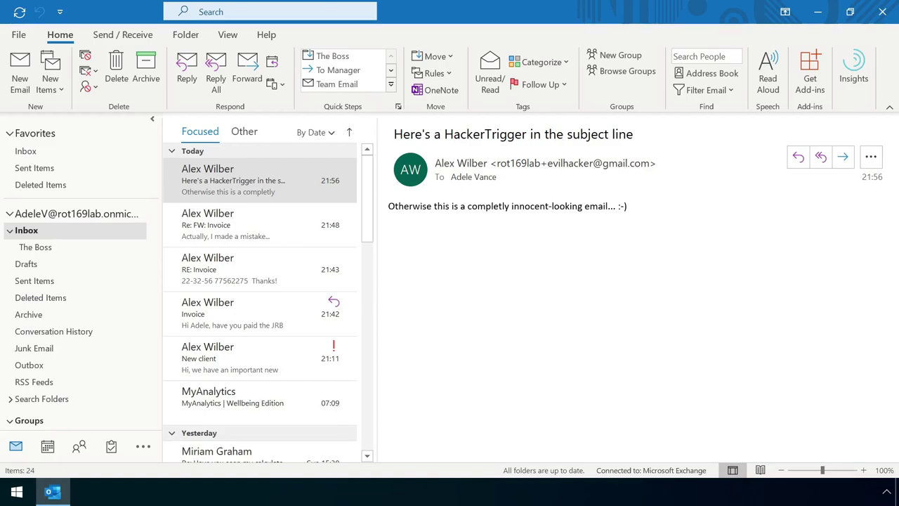
Open the Rules menu for the HackerTrigger message to reach the rule management options.
click(450, 71)
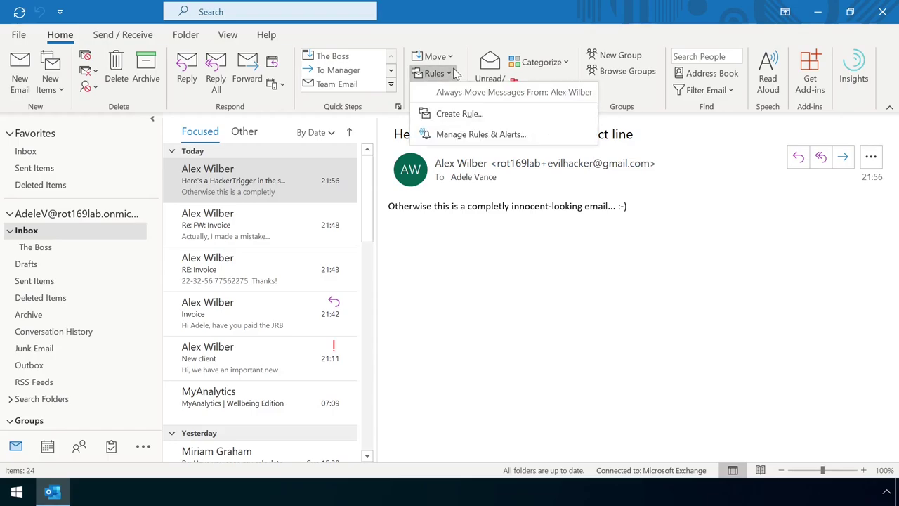
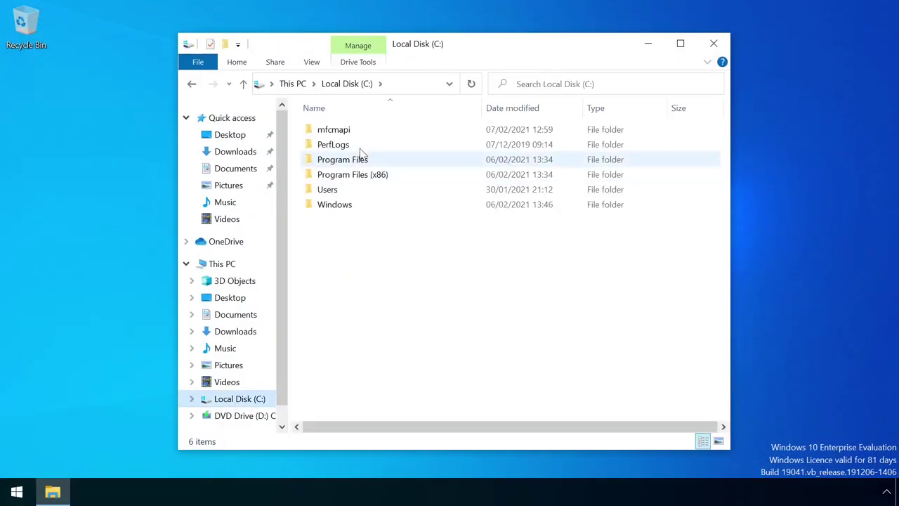
Launch MFCMapi from the C:\mfcmapi folder and maximize its window.
double_click(351, 131)
double_click(359, 134)
click(623, 156)
double_click(610, 59)
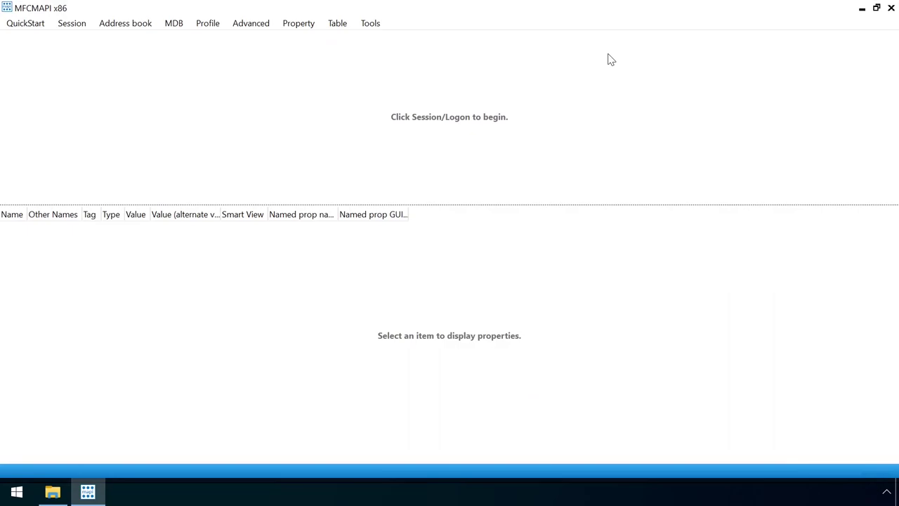
Log on with the Outlook profile and open the mailbox store in a maximized window.
key(alt+s)
click(89, 47)
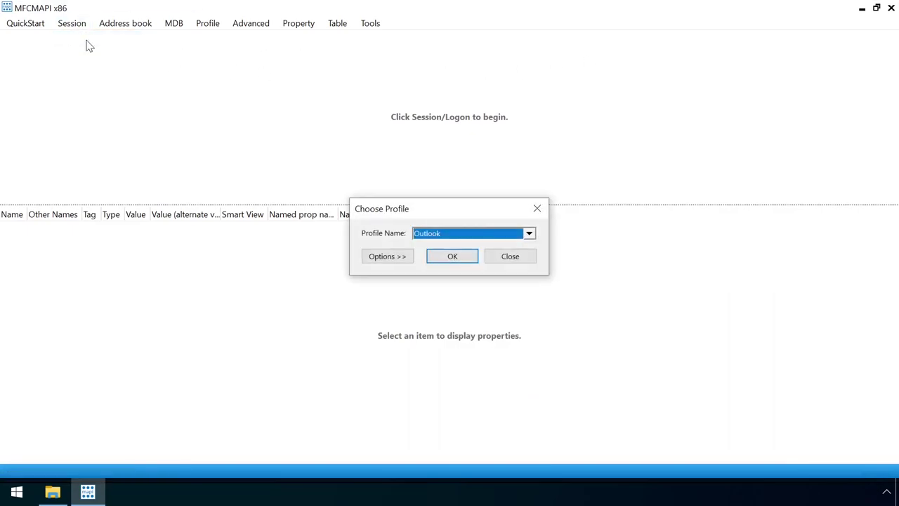
click(452, 256)
right_click(47, 53)
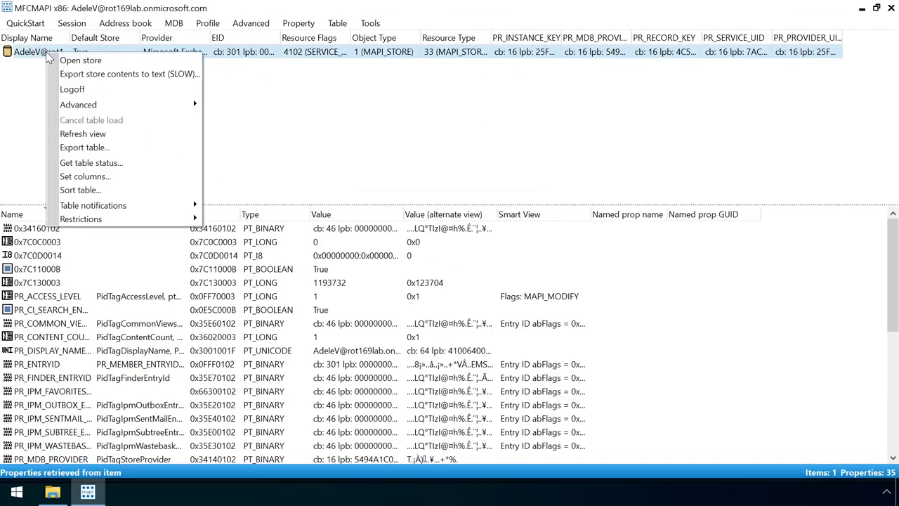
click(127, 66)
double_click(144, 27)
Expand Root - Mailbox and IPM_SUBTREE, then open the Inbox's associated contents table.
click(6, 36)
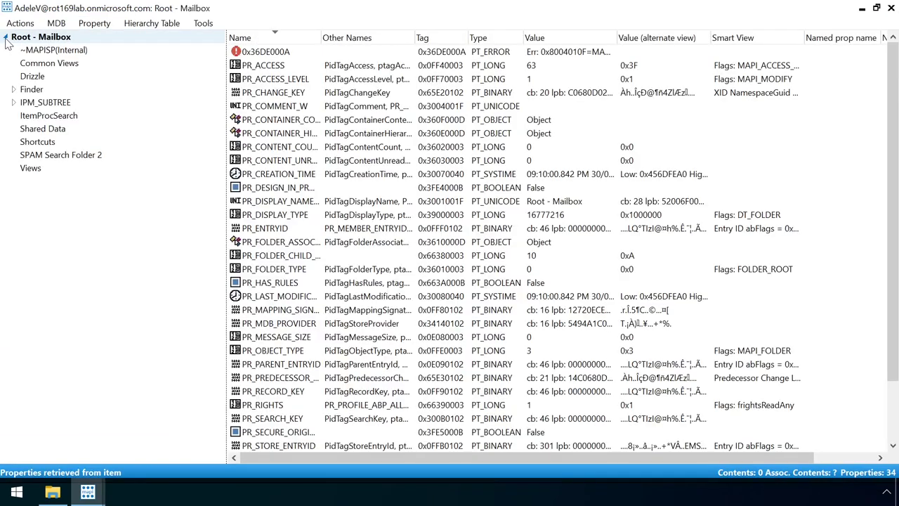
click(14, 102)
click(40, 233)
right_click(47, 234)
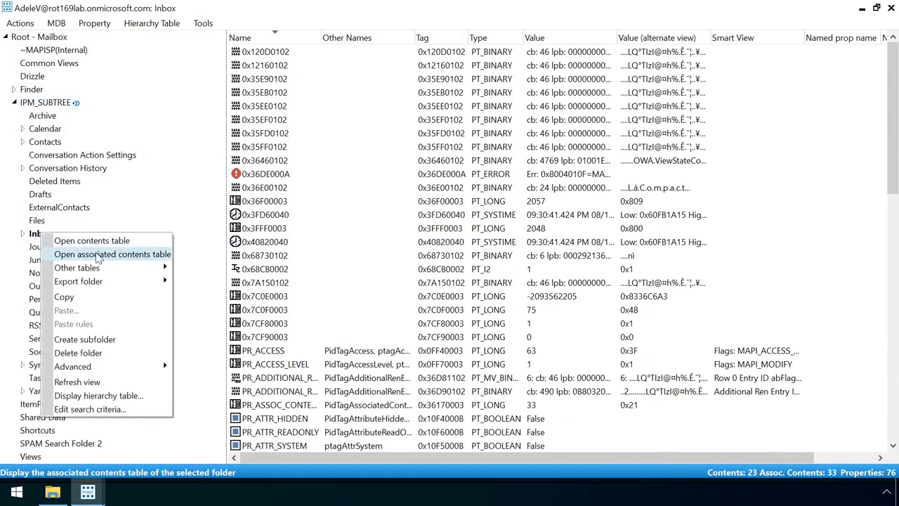
click(148, 254)
Select an IPM.Rule.Version2.Message row and scroll its properties to the PR_RULE_MSG_PROVIDER value RuleOrganizer.
double_click(141, 23)
click(880, 196)
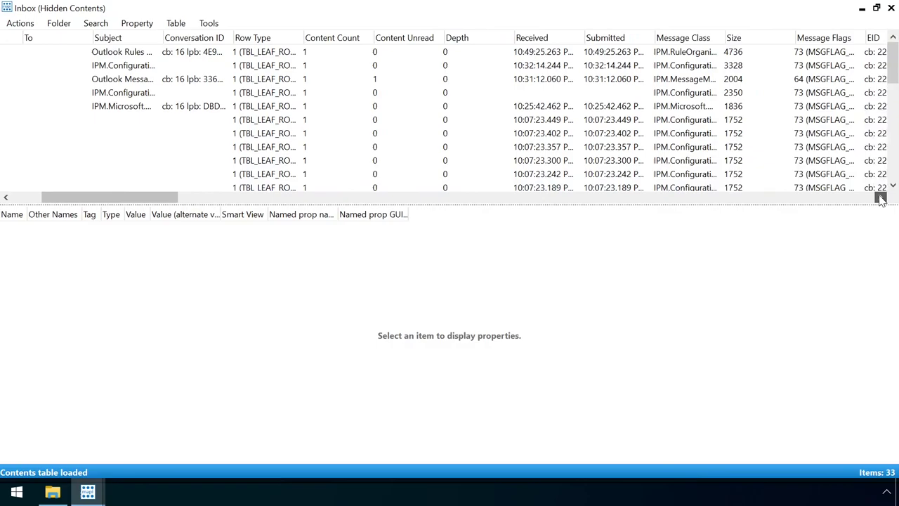
click(880, 197)
scroll(707, 151, down, 7)
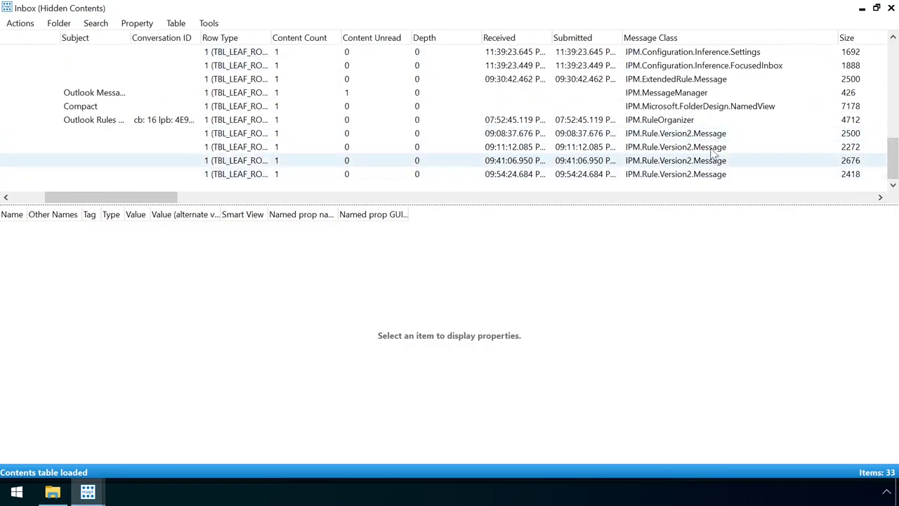
click(706, 133)
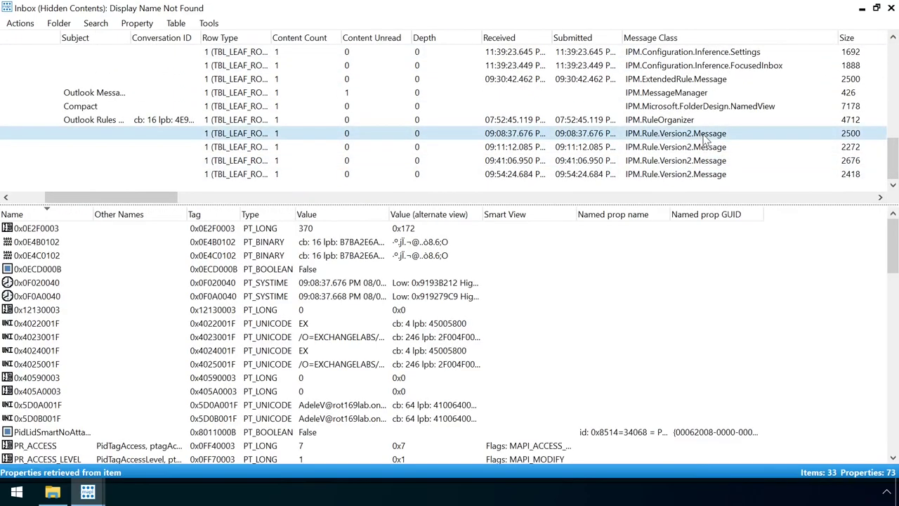
drag(893, 246, 896, 406)
drag(391, 214, 485, 225)
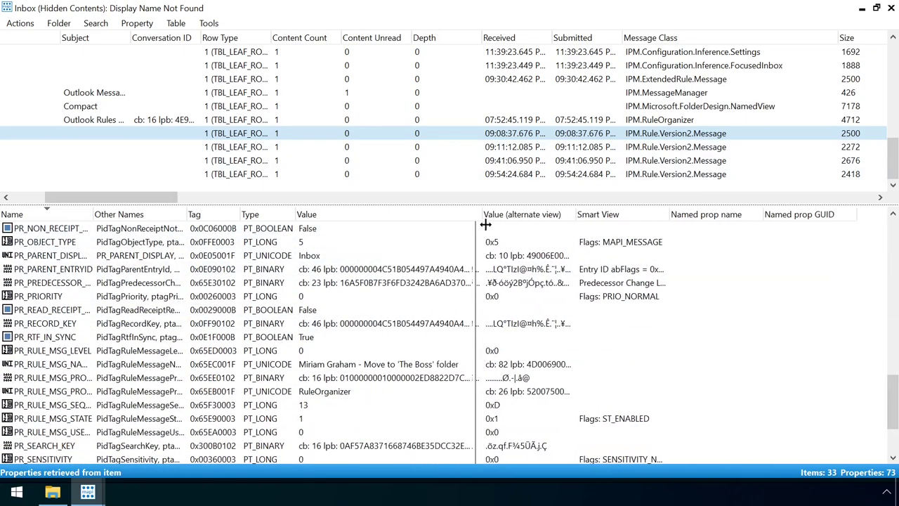
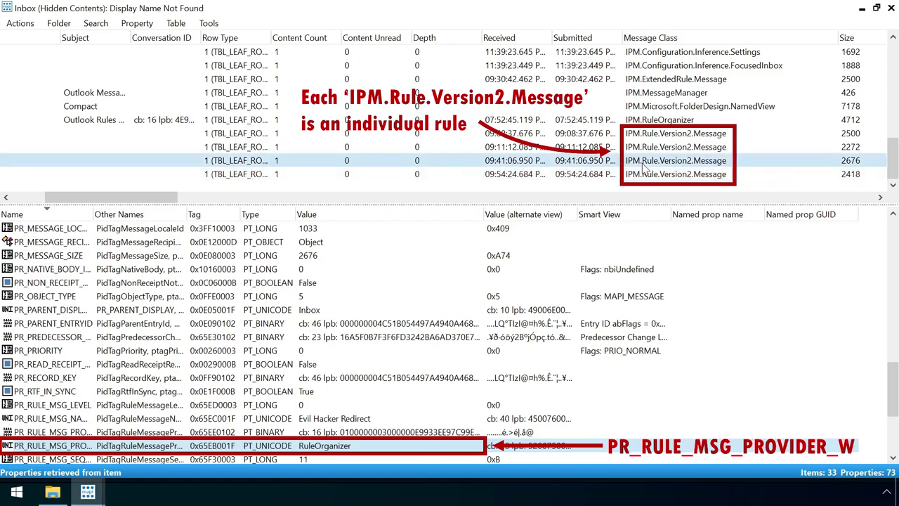
Select the Evil Hacker Redirect rule message and open its PR_RULE_MSG_PROVIDER_W property in the Property Editor.
click(654, 137)
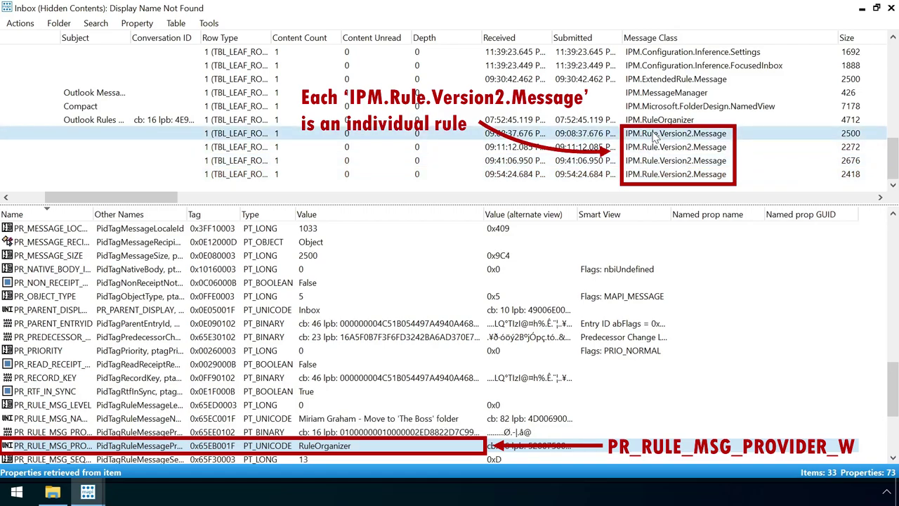
click(655, 162)
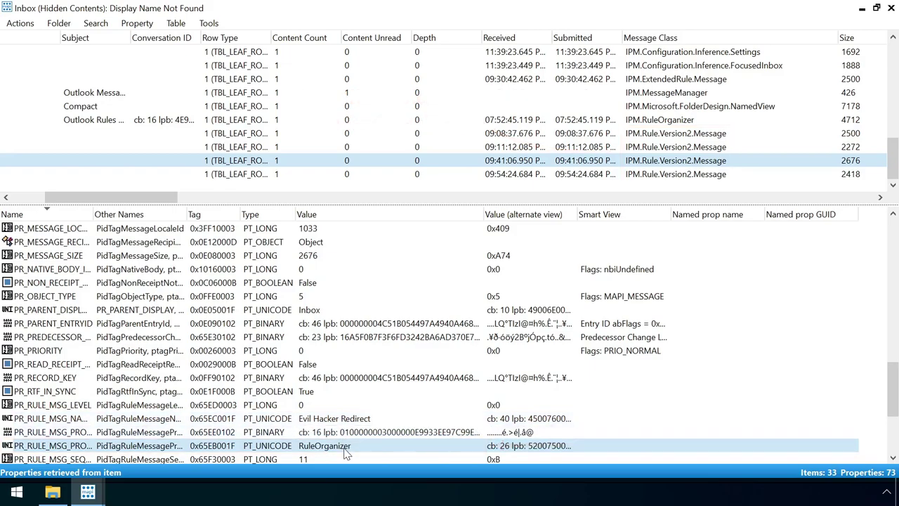
double_click(345, 453)
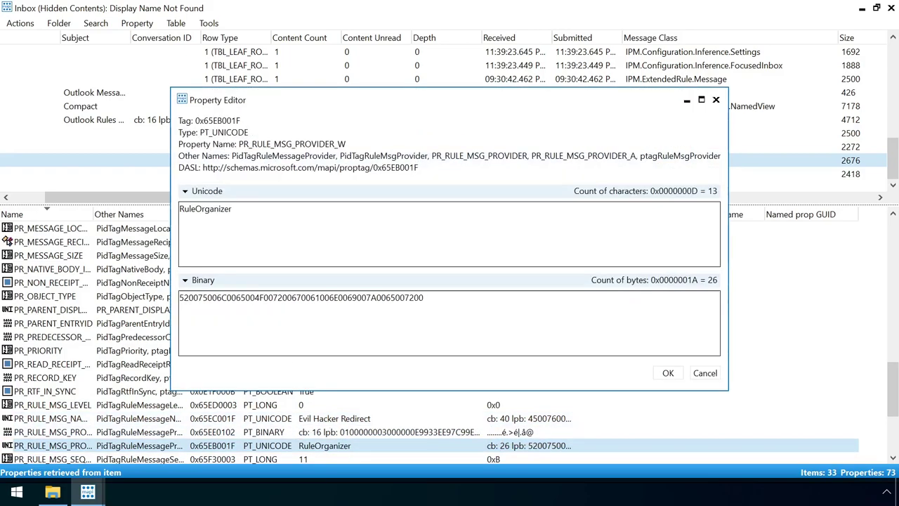
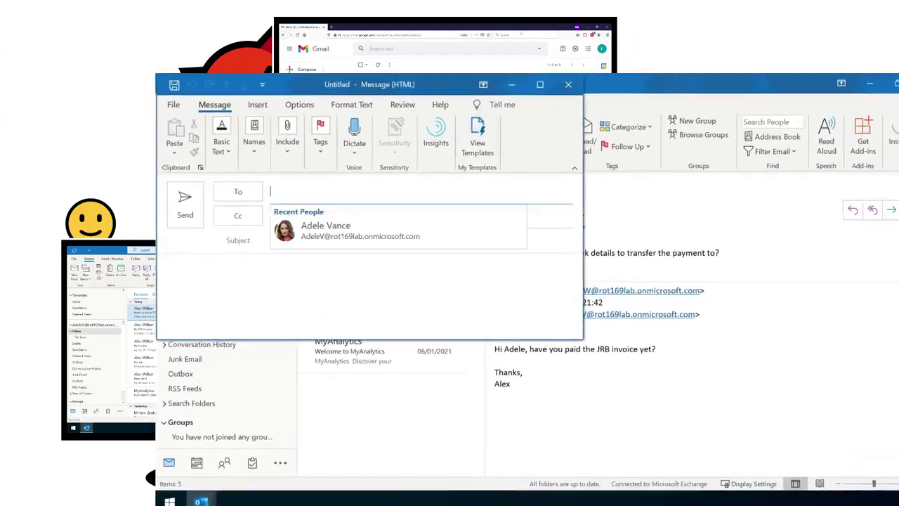
Send 'A brand new email' with body 'Starting a new conversation...', correcting the subject typo.
text(A brand new emaiul)
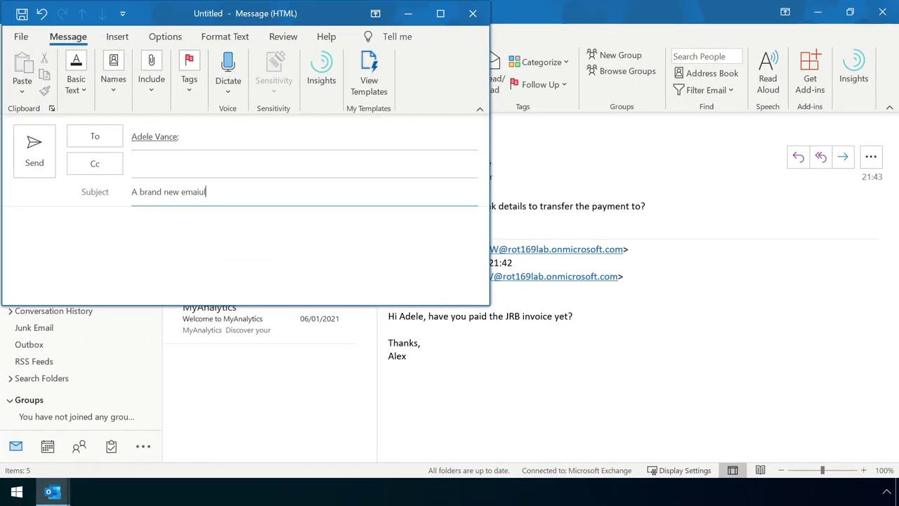
key(BackSpace)
key(BackSpace)
text(l)
key(Tab)
text(Starting a new conversation...)
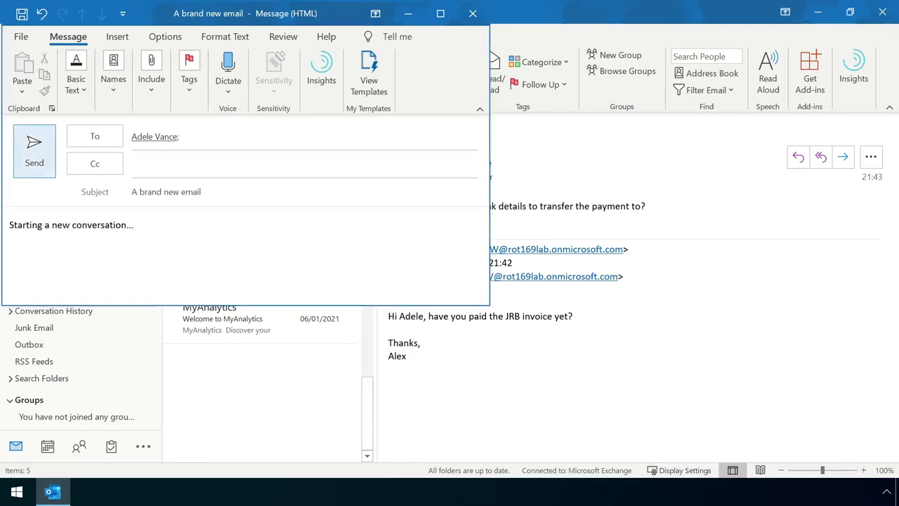
key(ctrl+Return)
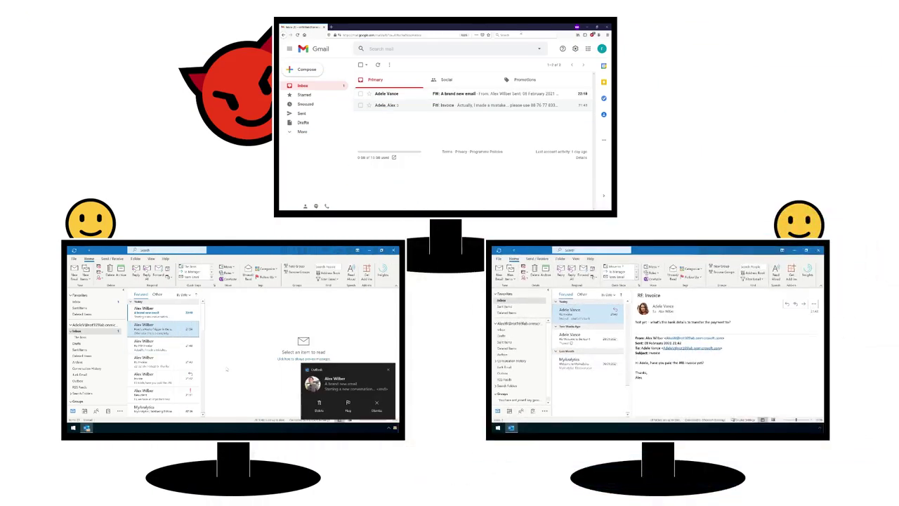
Read the forwarded 'FW: A brand new email' in Gmail and return to the inbox list.
click(181, 316)
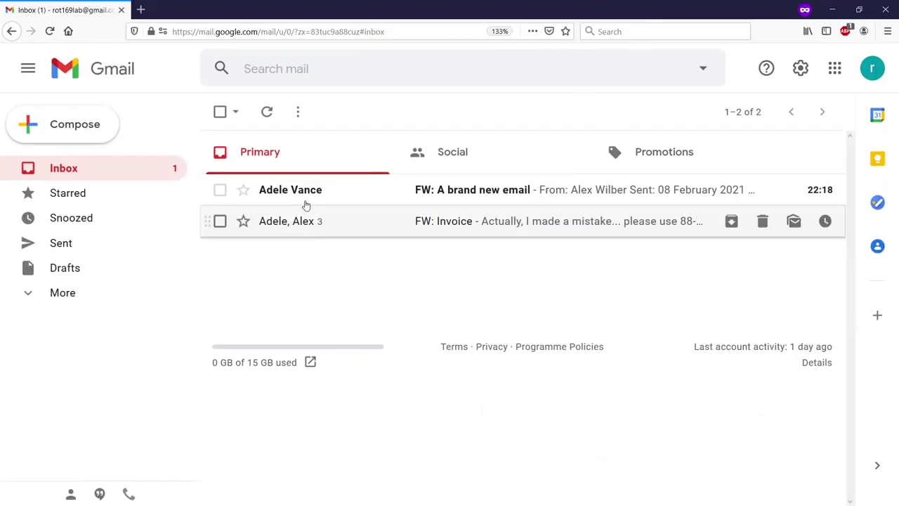
click(306, 200)
click(220, 112)
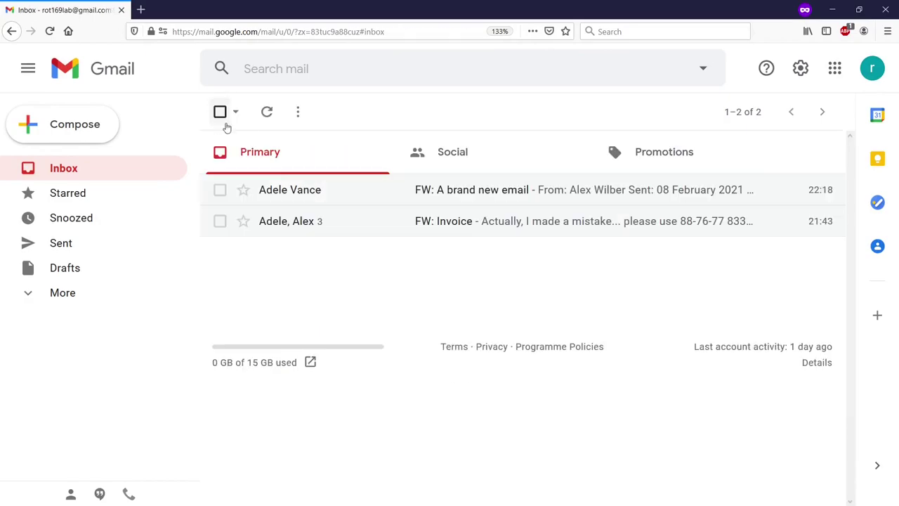
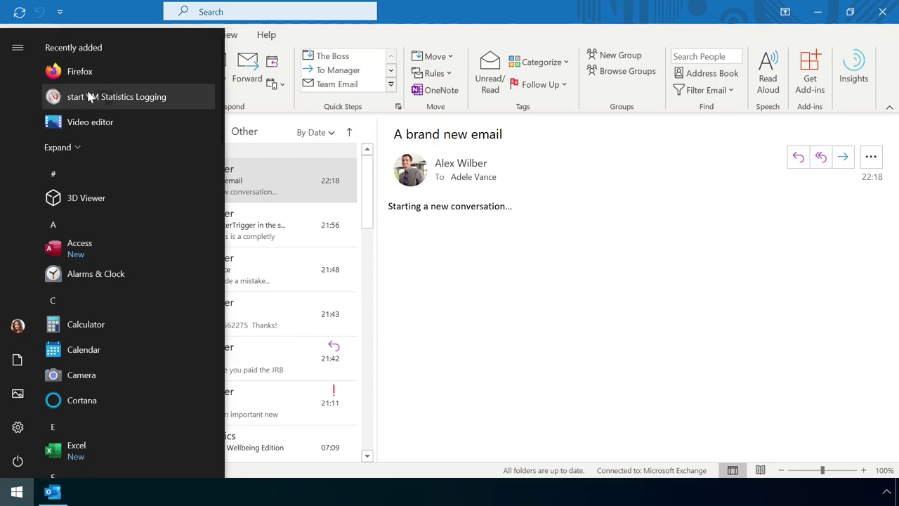
Open Outlook on the web's Email > Rules settings page, showing the HackerTrigger Calc.exe, High importance alert and move rules.
click(80, 73)
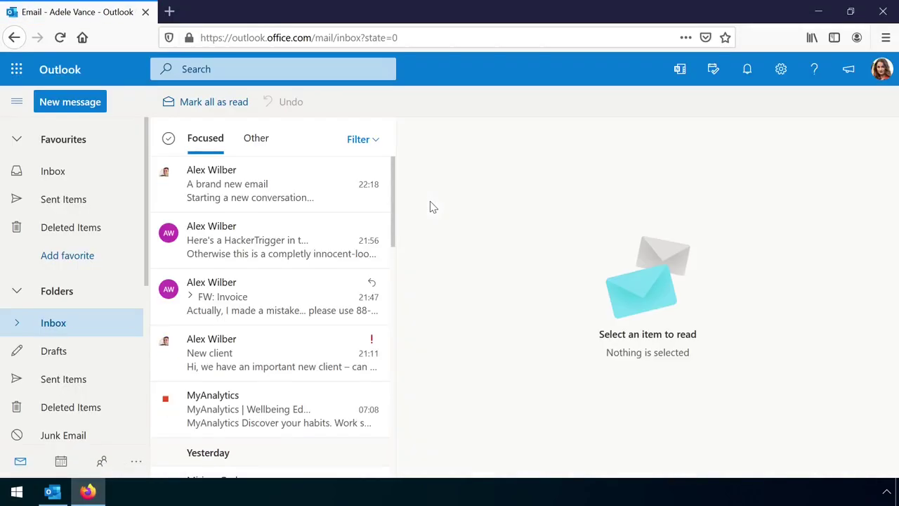
click(780, 69)
click(731, 420)
click(247, 187)
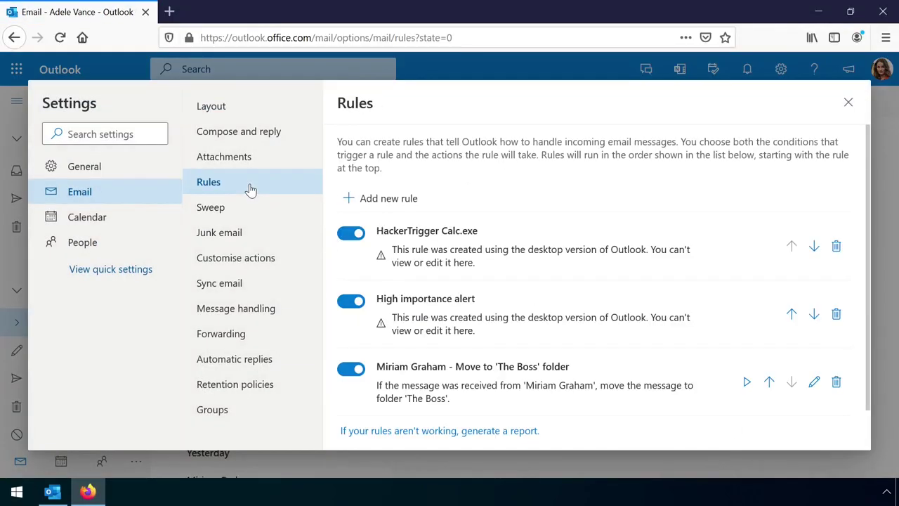
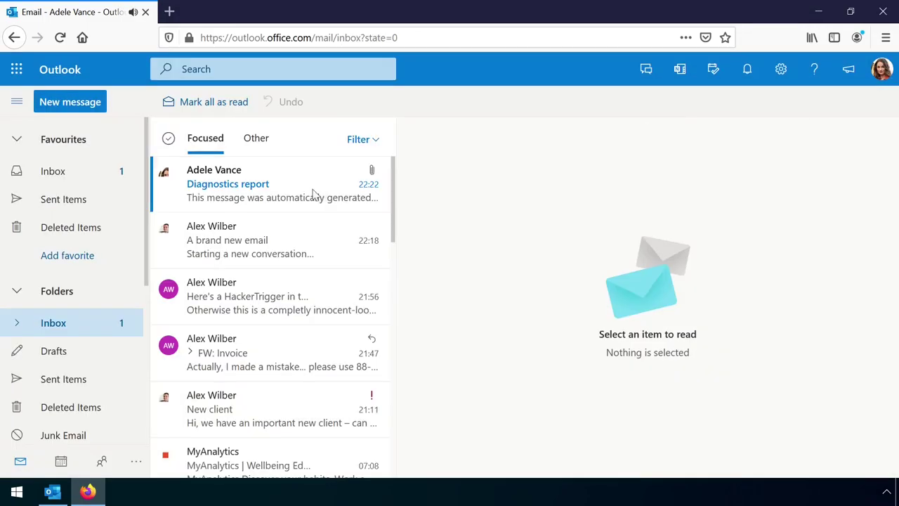
Preview InboxRules.txt from the Diagnostics report and scroll to the rule's external SMTP forward address.
click(281, 196)
click(491, 261)
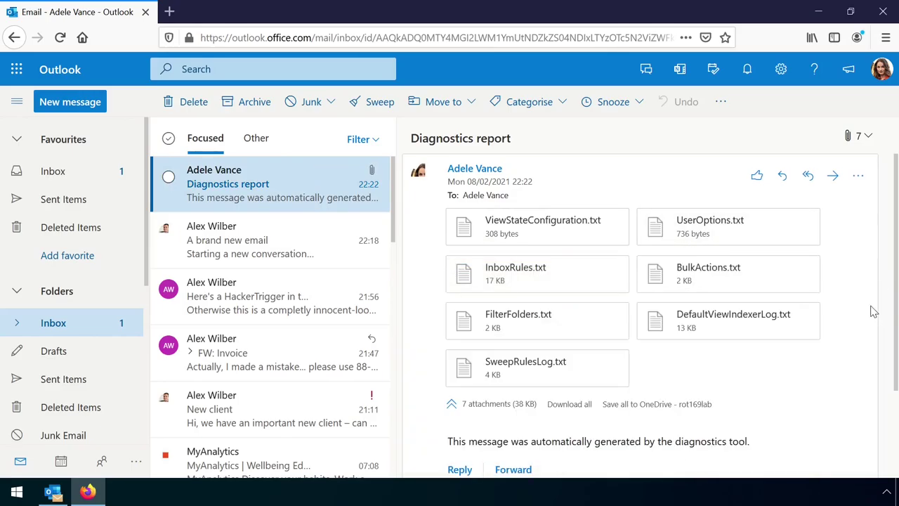
click(576, 284)
mouse_move(857, 138)
mouse_down()
mouse_move(857, 365)
mouse_move(887, 116)
mouse_move(851, 403)
mouse_move(851, 345)
mouse_up()
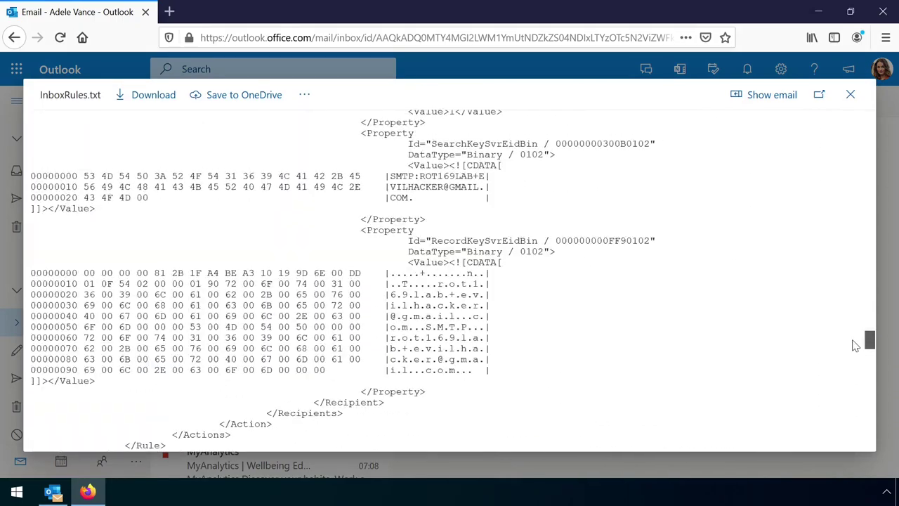
drag(31, 273, 490, 372)
drag(419, 176, 412, 199)
click(524, 224)
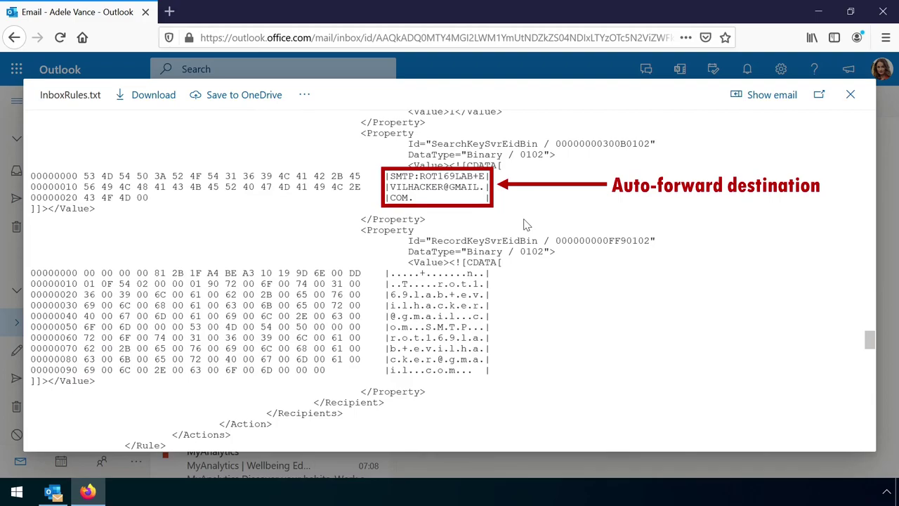
Close the attachment preview and launch MFCMAPI full-screen from the C:\mfcmapi folder.
click(850, 94)
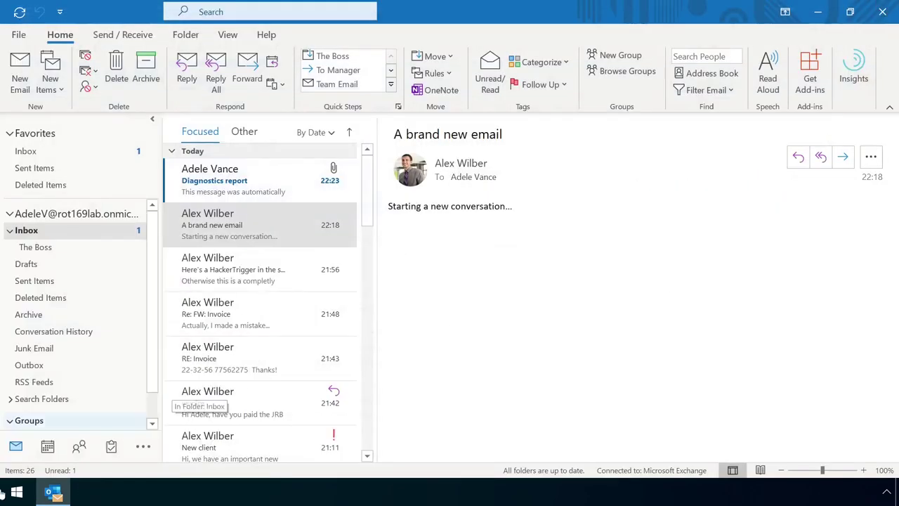
right_click(17, 492)
click(114, 372)
click(225, 399)
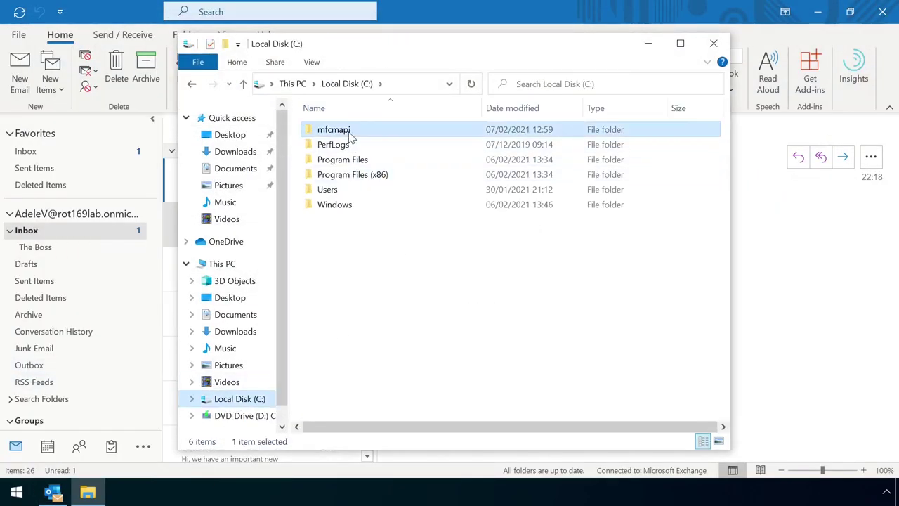
double_click(327, 129)
double_click(327, 130)
click(625, 156)
double_click(588, 59)
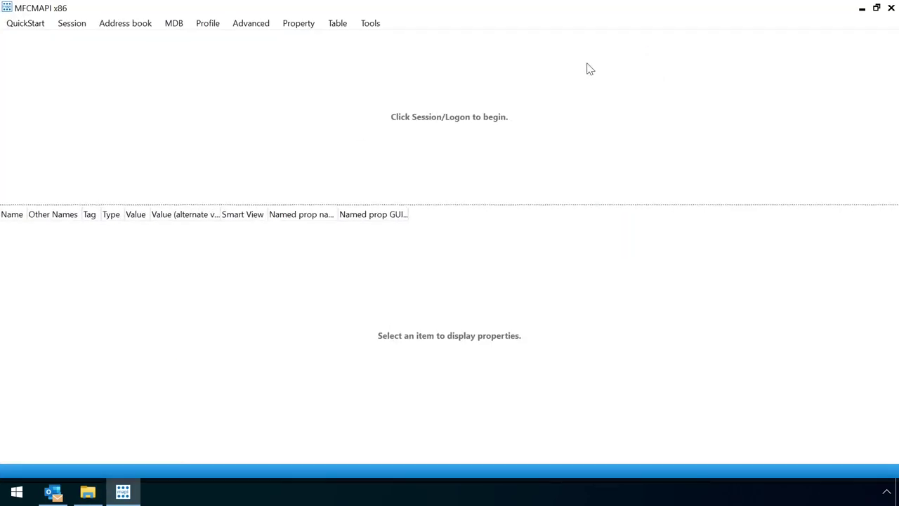
Log on to the mail profile through Session > Logon and open the mailbox store.
click(72, 24)
click(99, 37)
click(452, 257)
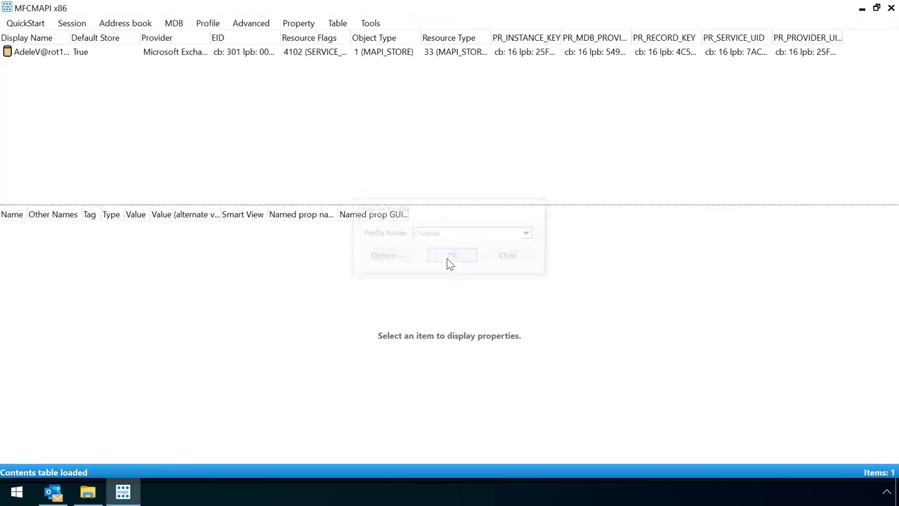
right_click(46, 53)
click(139, 59)
double_click(150, 26)
Expand IPM_SUBTREE and open the Inbox's associated contents table.
double_click(39, 37)
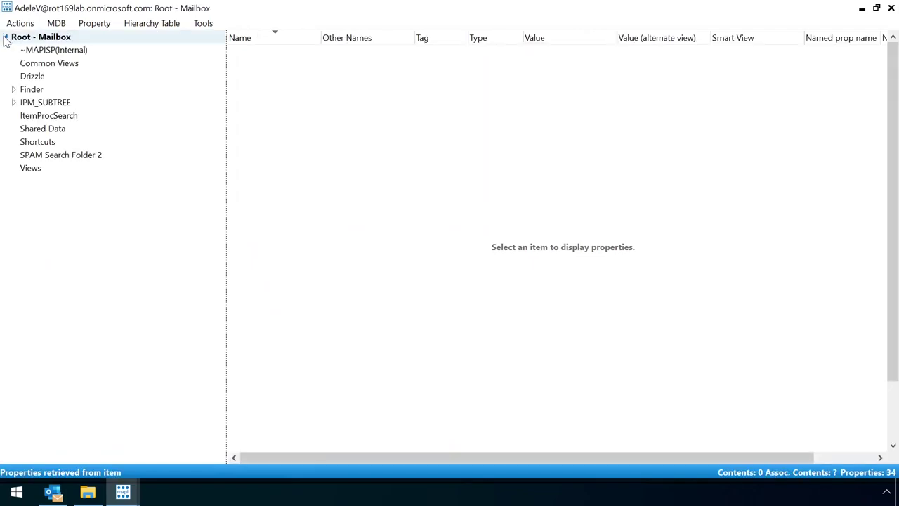
click(14, 103)
right_click(35, 234)
click(106, 250)
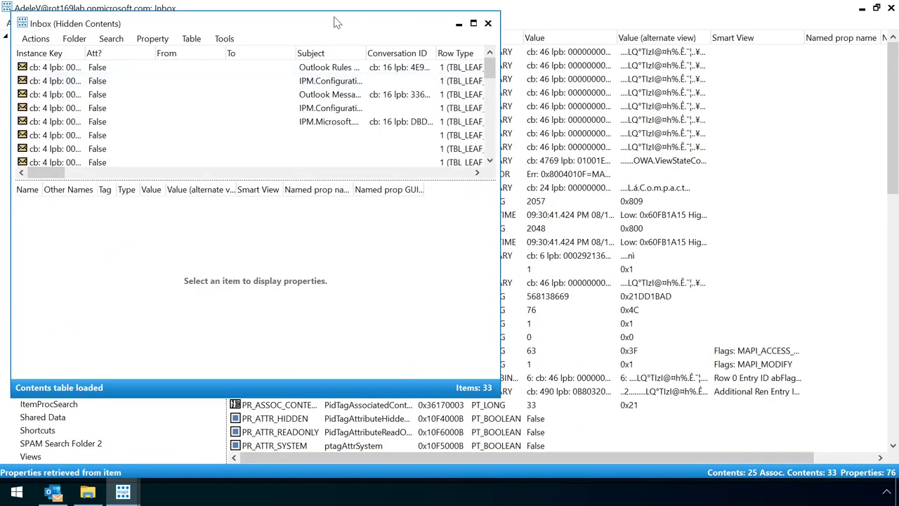
Widen the Message Class column and inspect the 09:08:37 rule message's RuleOrganizer provider property.
double_click(337, 18)
scroll(366, 106, right, 5)
drag(470, 37, 641, 37)
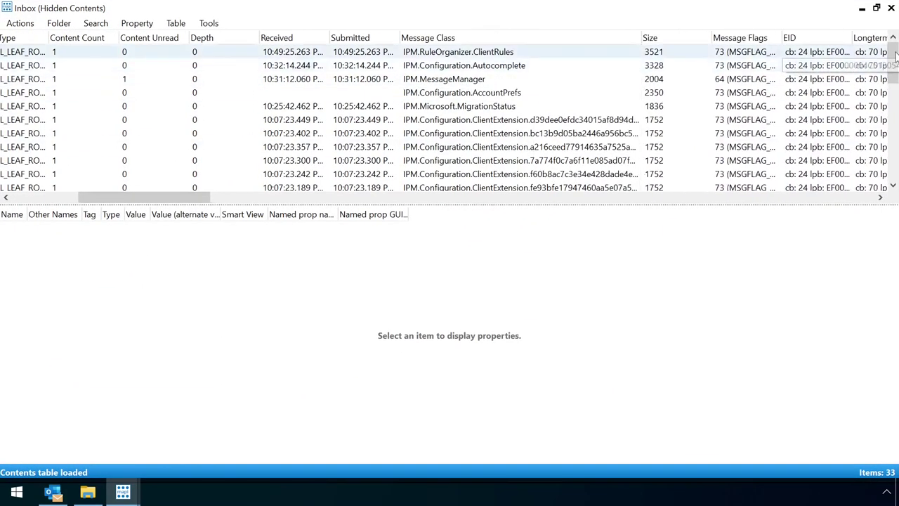
drag(894, 61, 895, 156)
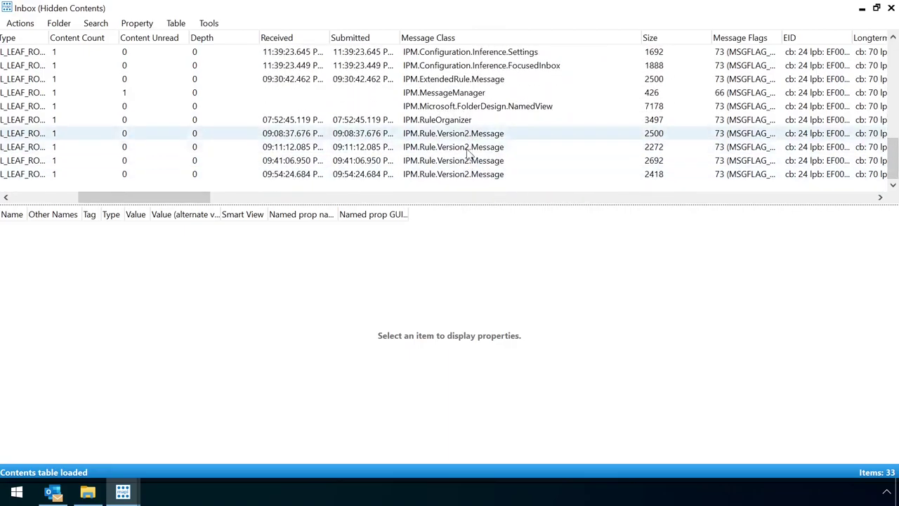
click(470, 134)
scroll(281, 337, down, 15)
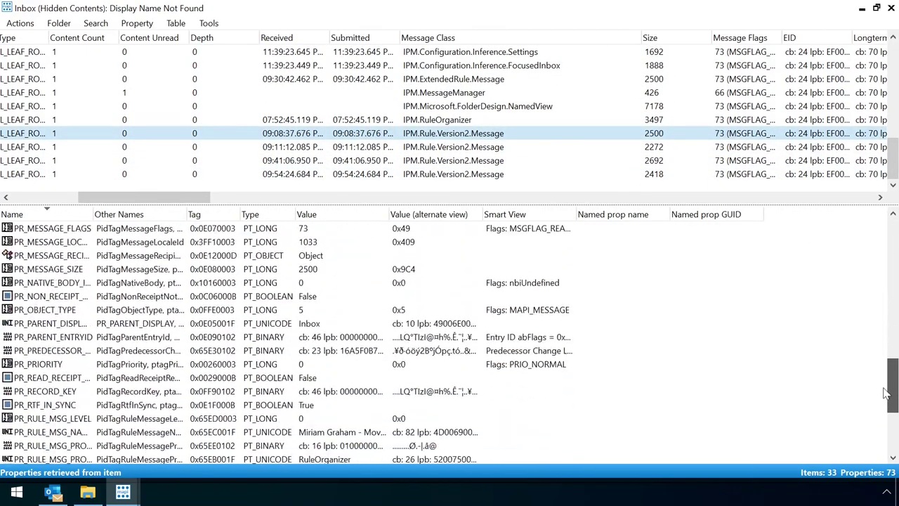
click(207, 324)
drag(92, 215, 159, 215)
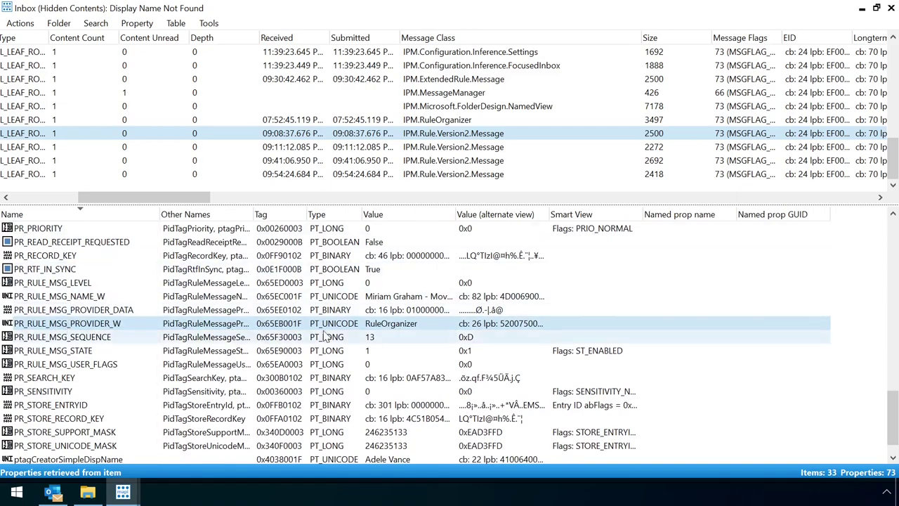
Inspect the 09:11:12, HackerTrigger Calc.exe and Evil Hacker Redirect rule messages.
click(444, 149)
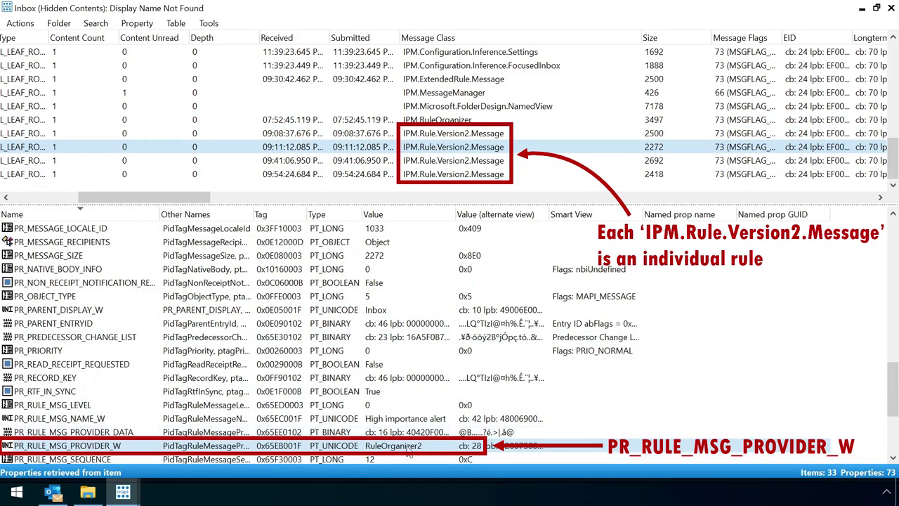
click(480, 176)
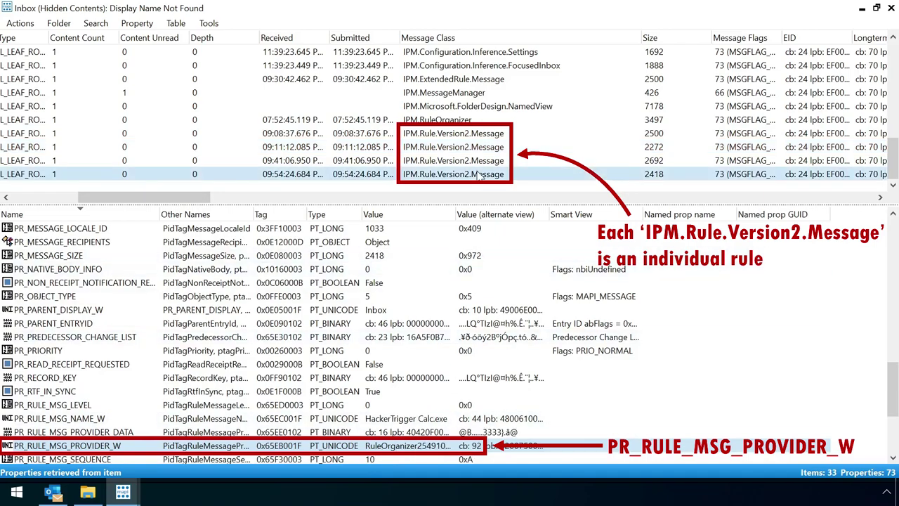
click(480, 161)
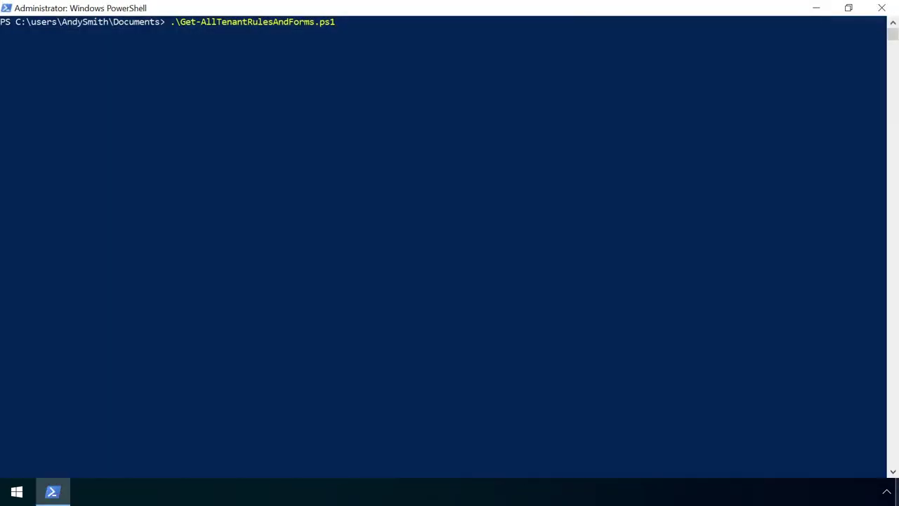
Run .\Get-AllTenantRulesAndForms.ps1 and enter the admin account's username and password.
key(Return)
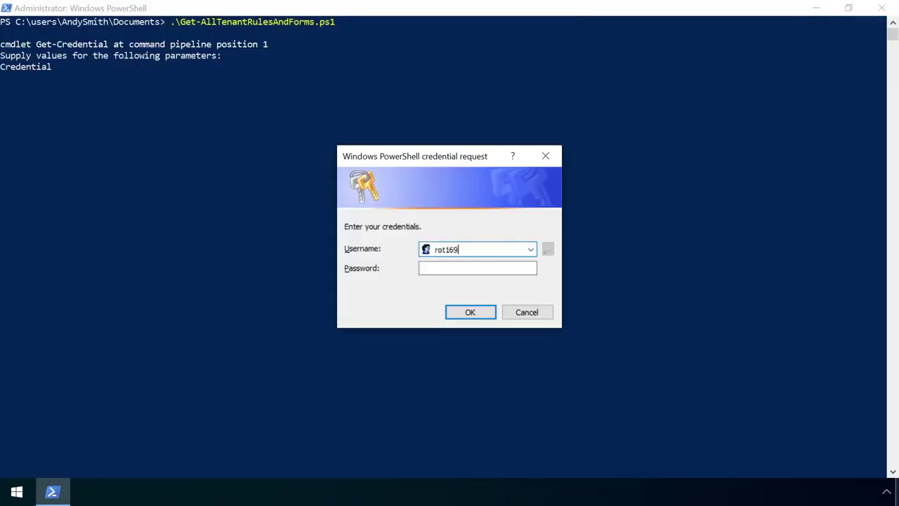
key(Tab)
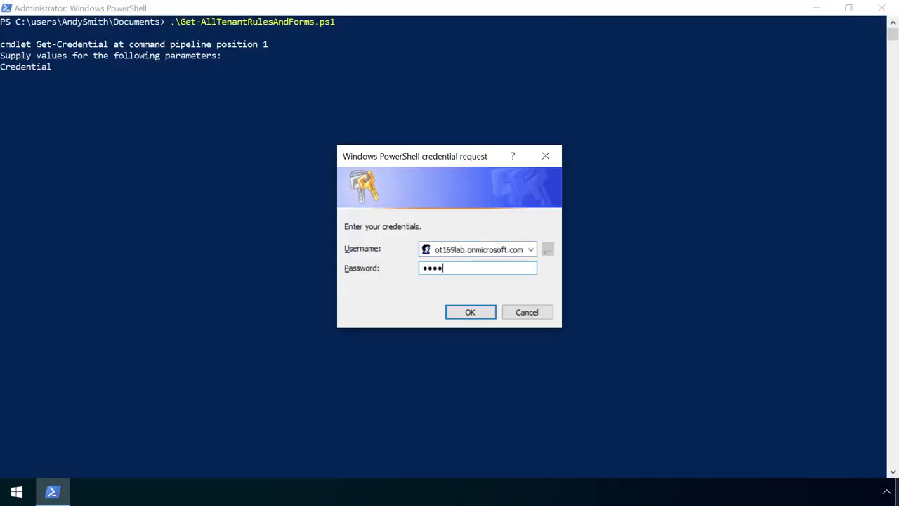
key(Return)
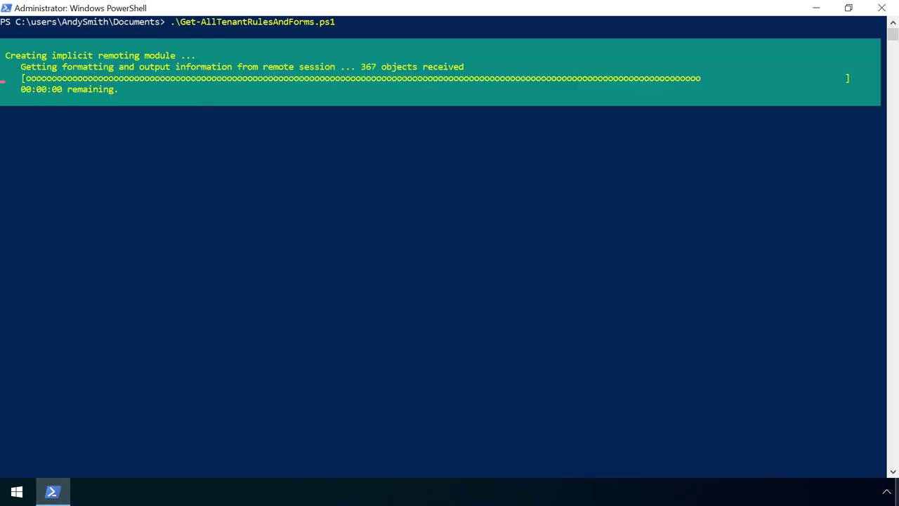
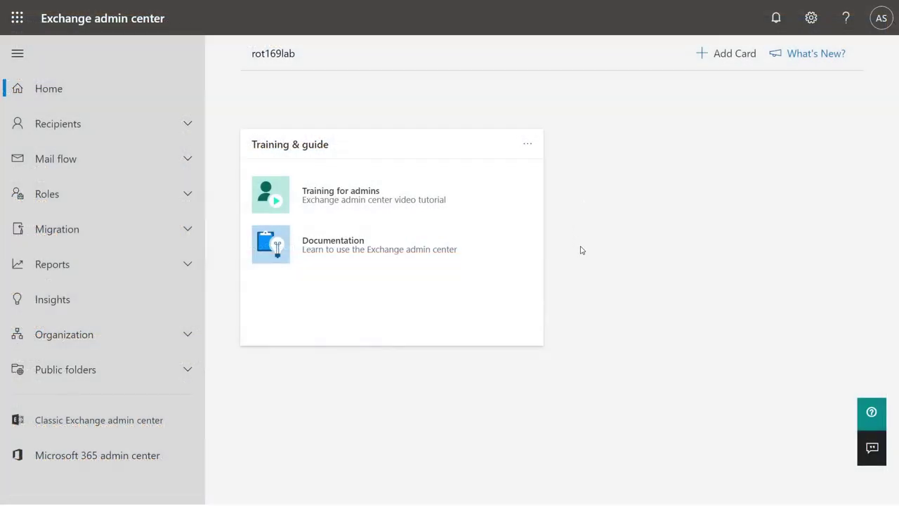
Open the Mail flow auto-forwarded messages report and scroll through its details showing the gmail.com forwarding rule.
click(191, 268)
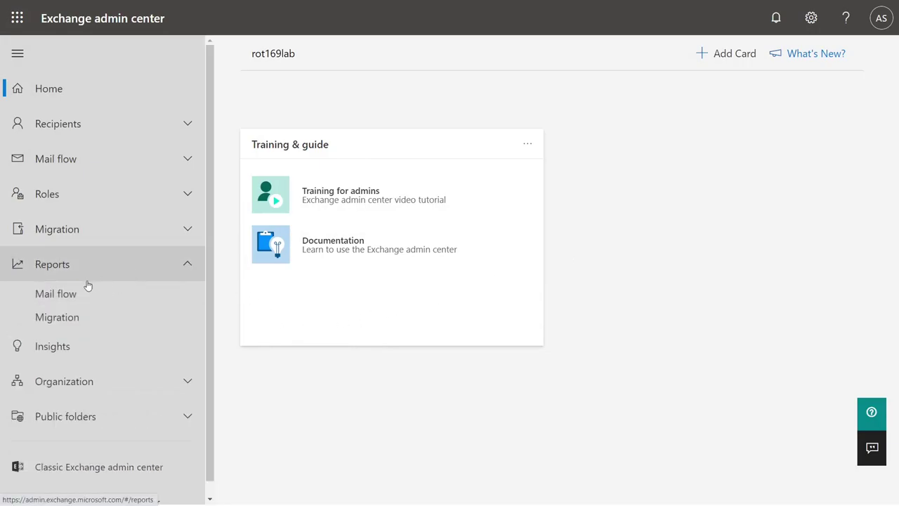
click(54, 295)
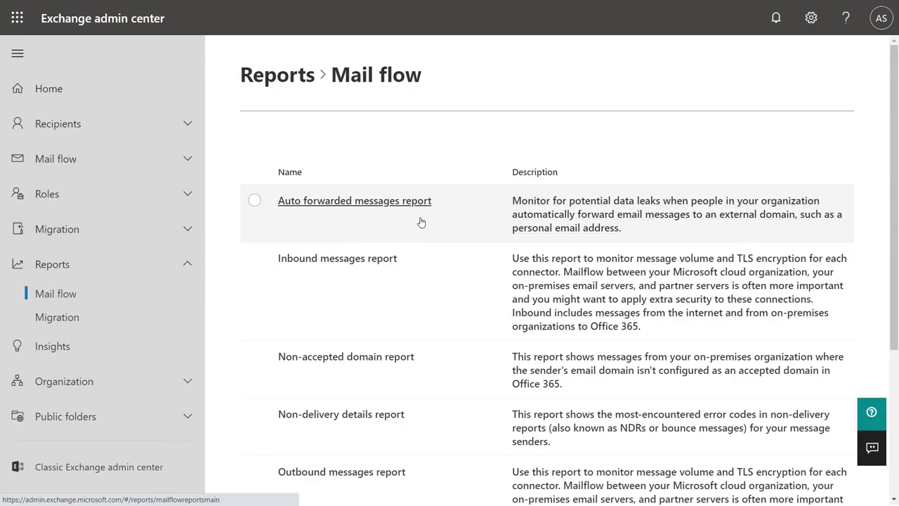
click(384, 201)
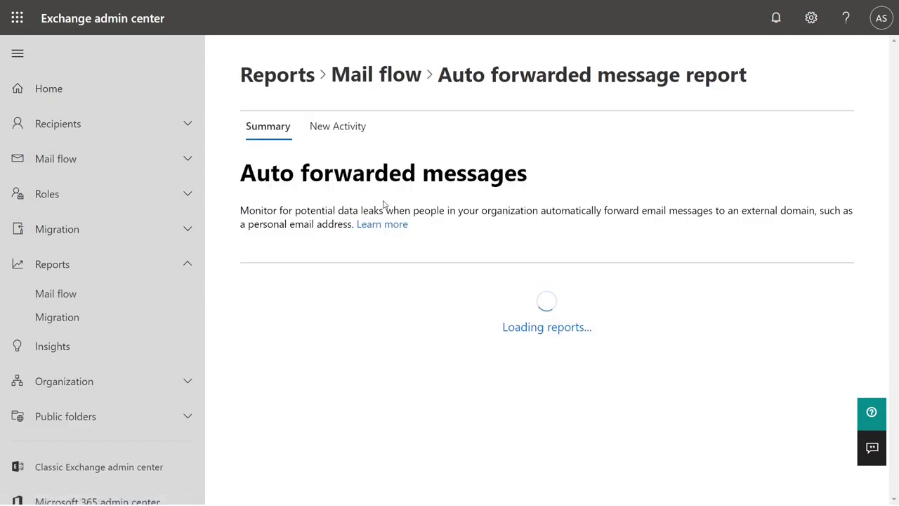
drag(895, 141, 897, 314)
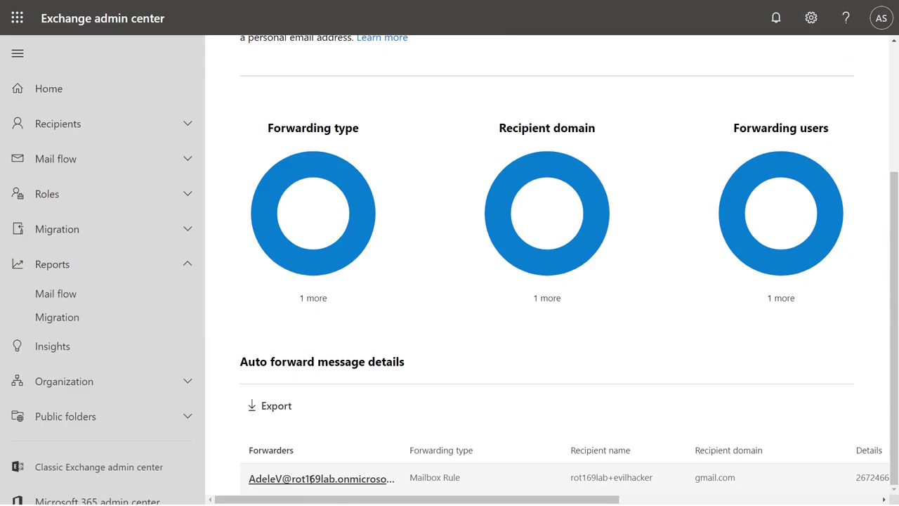
drag(379, 500, 332, 495)
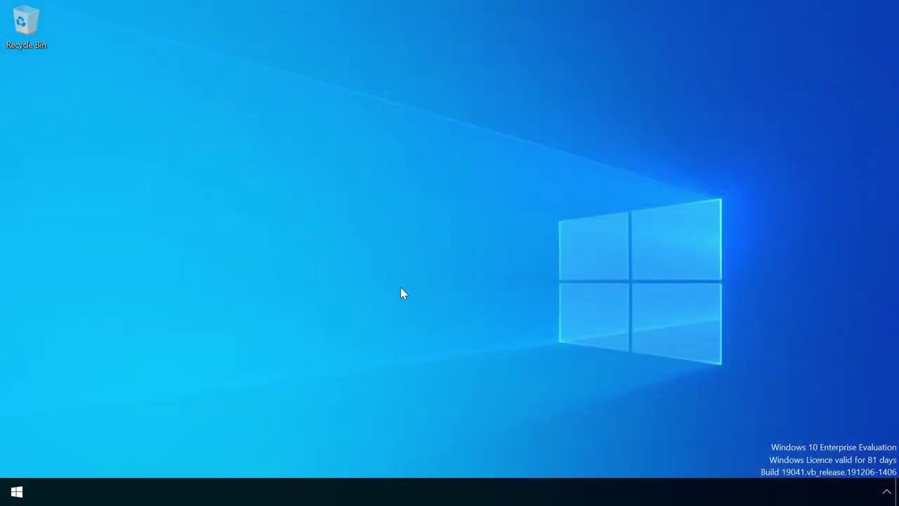
Launch Registry Editor with admin approval, change EnableUnsafeClientMailRules value data to 0, and close it.
key(super)
text(reg)
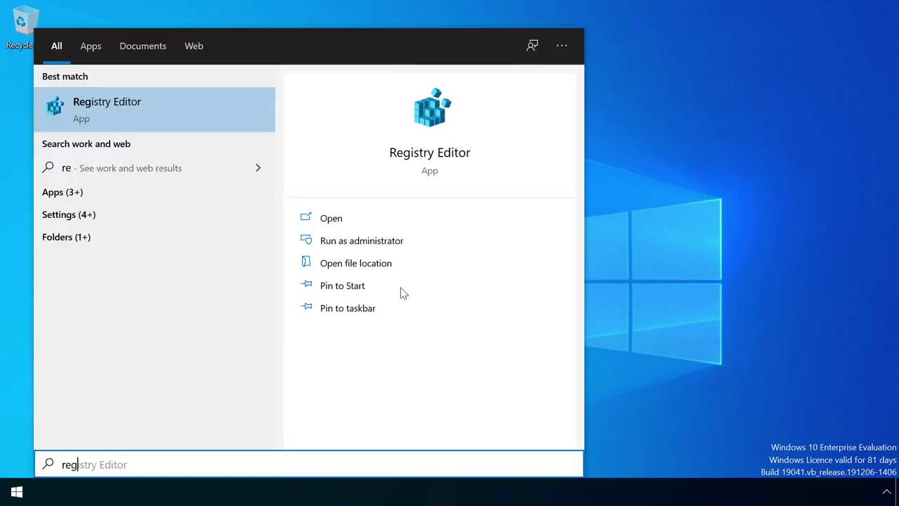
click(142, 123)
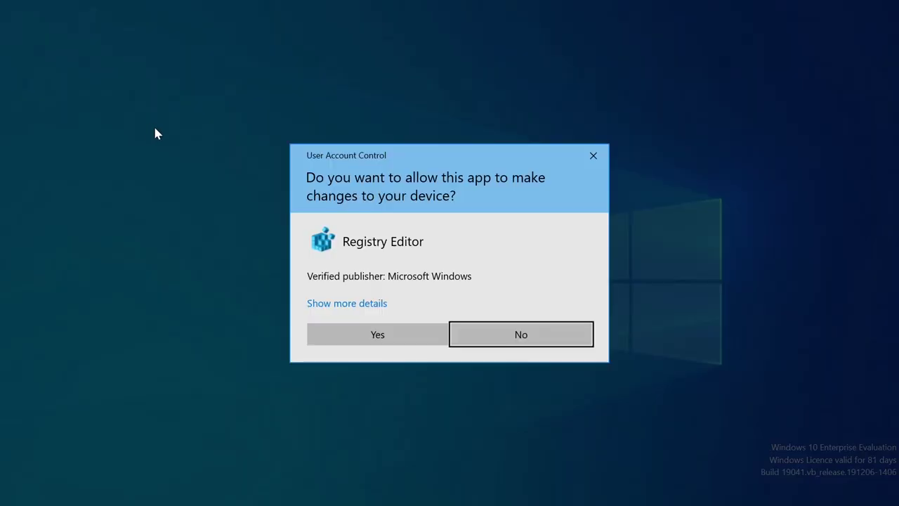
click(364, 334)
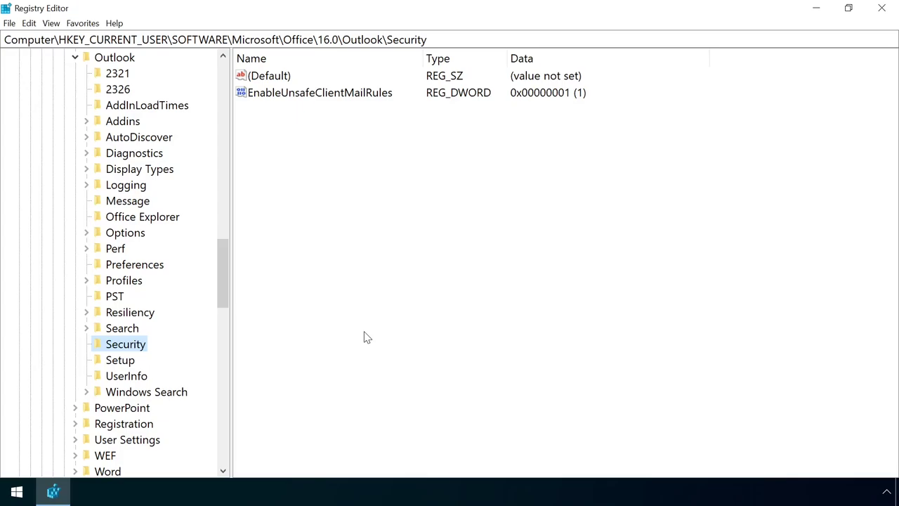
double_click(338, 96)
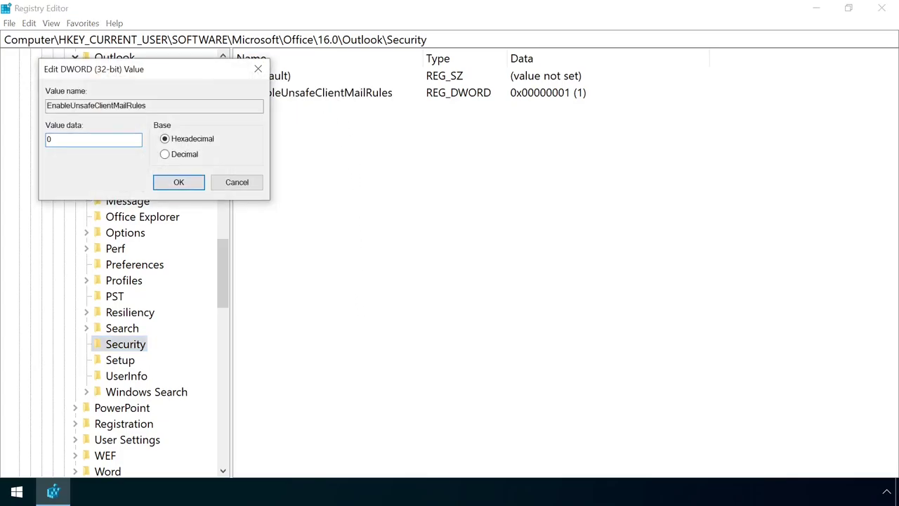
click(184, 184)
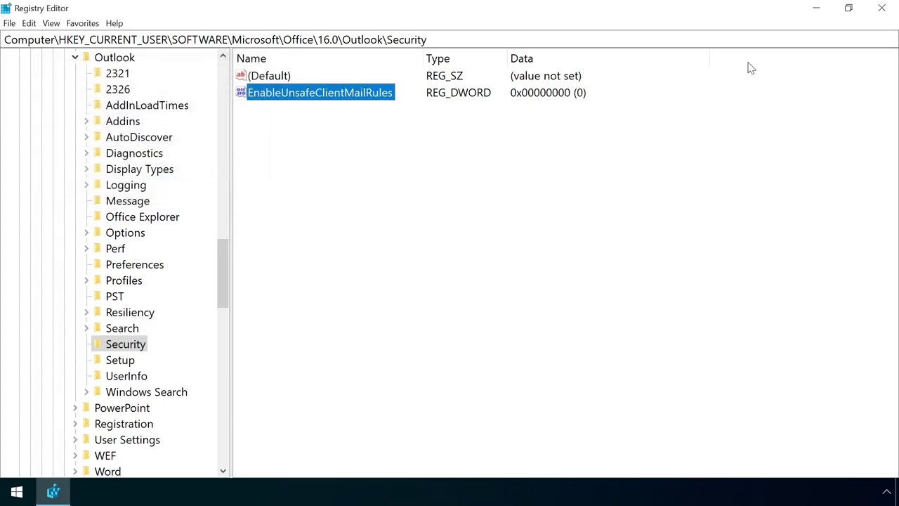
click(873, 17)
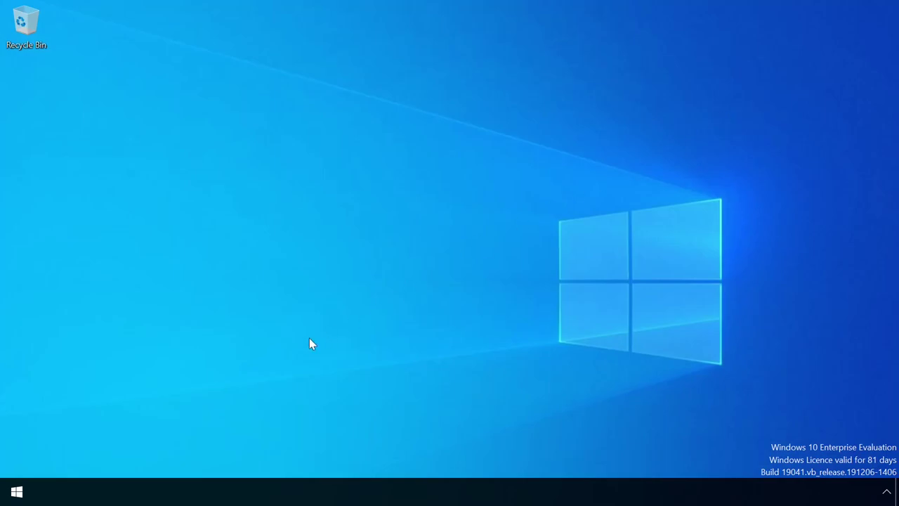
Search 'out' in the Start menu and launch the Outlook best match.
click(16, 491)
text(out)
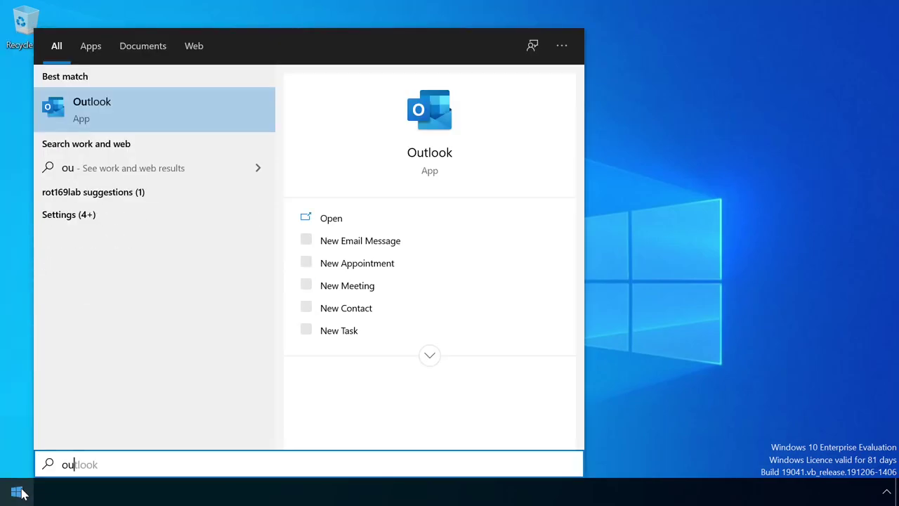
click(180, 110)
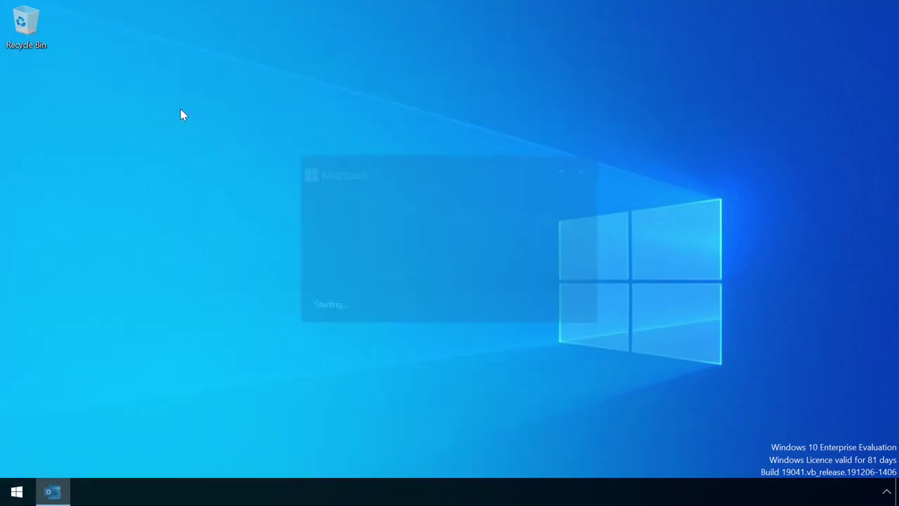
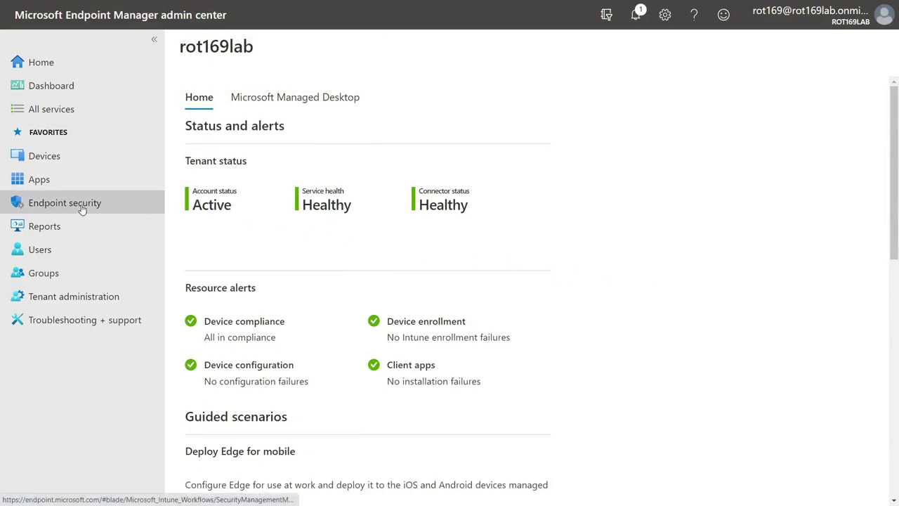
Create a new Attack surface reduction policy for Windows 10 and later using the Attack surface reduction rules profile.
click(124, 205)
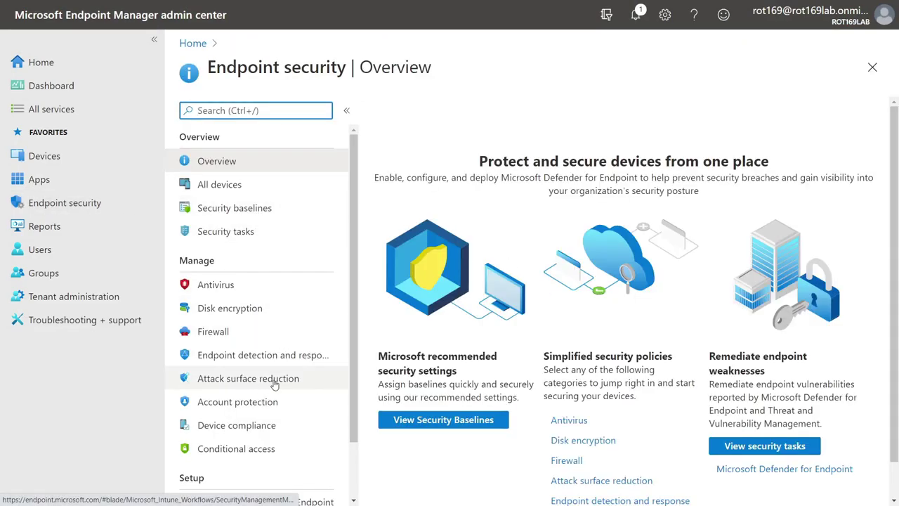
click(312, 383)
click(439, 118)
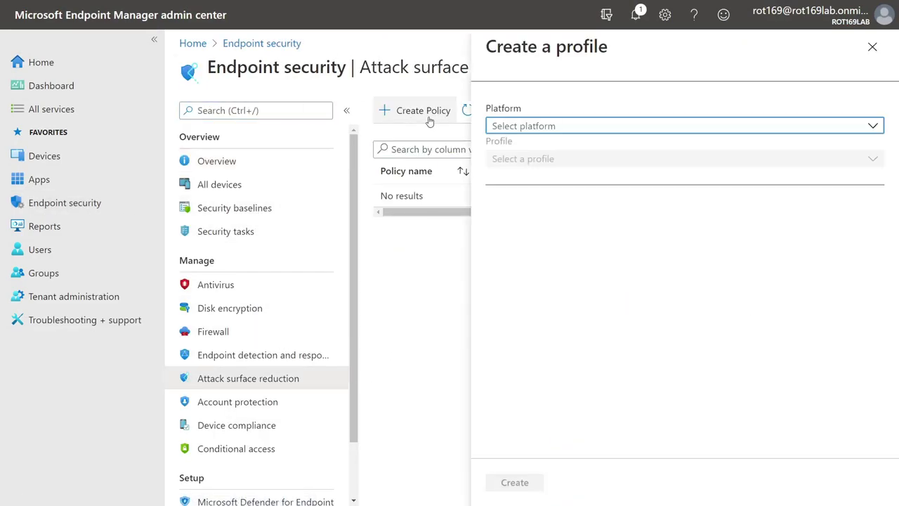
click(623, 128)
click(622, 144)
click(615, 158)
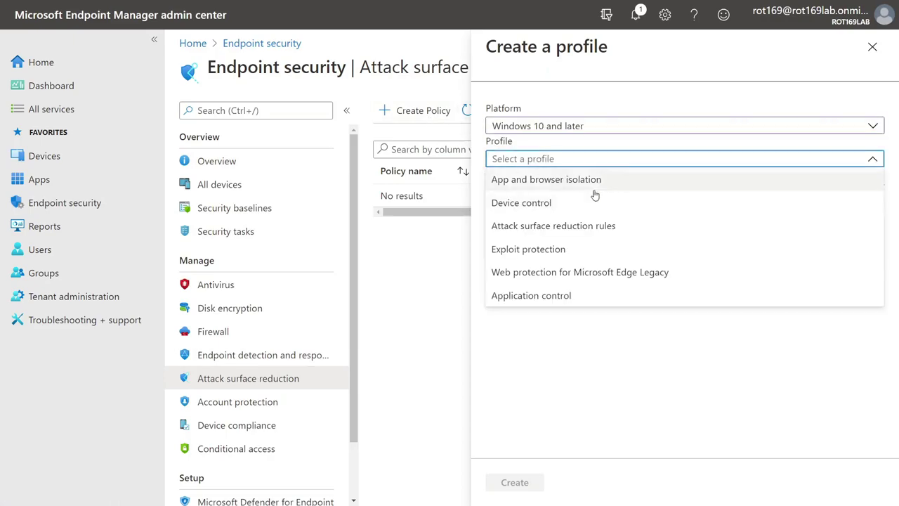
click(625, 227)
Name the profile 'Block office apps from creating processes'.
click(528, 483)
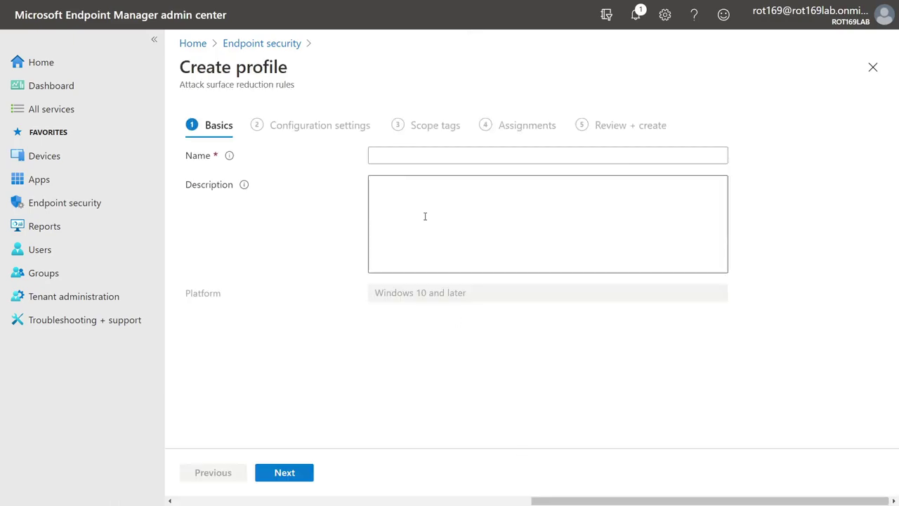
click(404, 153)
text(Block office apps from creating processes)
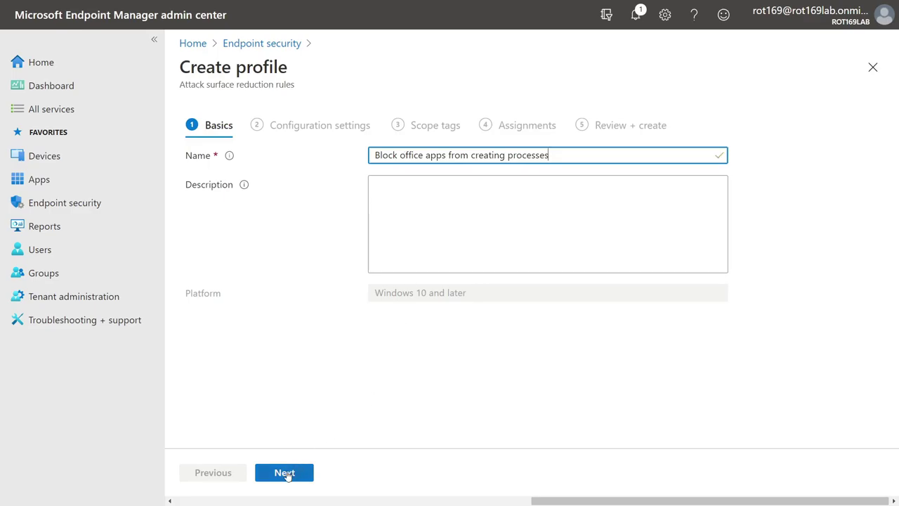
click(285, 474)
Set the Office apps child-process rule to Block and the communication apps rule to Enable.
drag(894, 225, 894, 294)
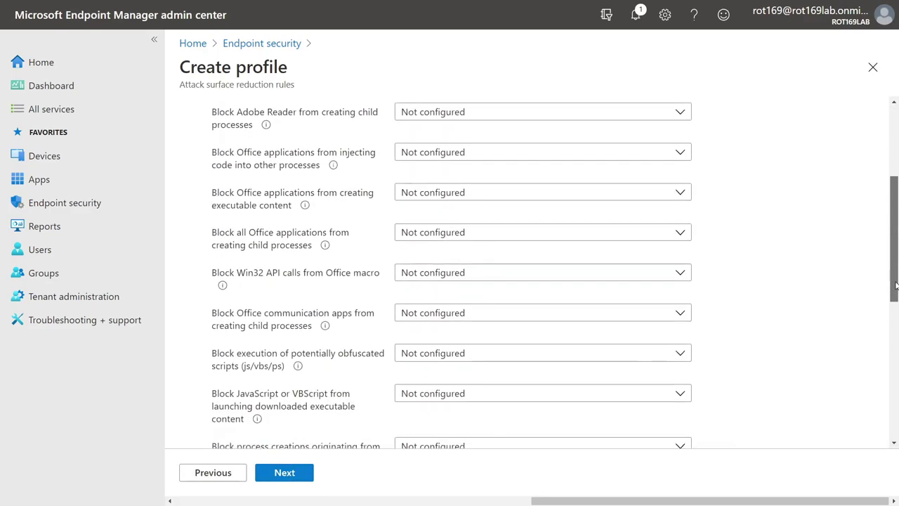
click(528, 239)
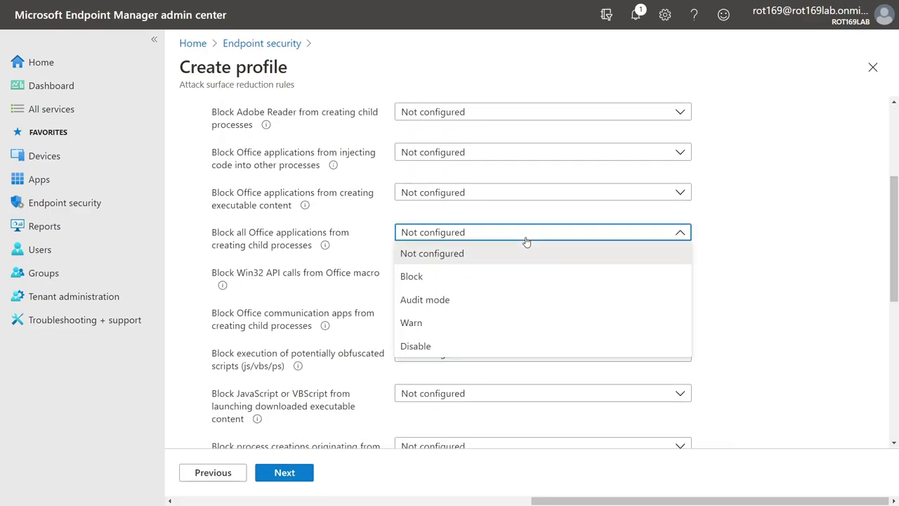
click(496, 277)
click(483, 314)
click(466, 380)
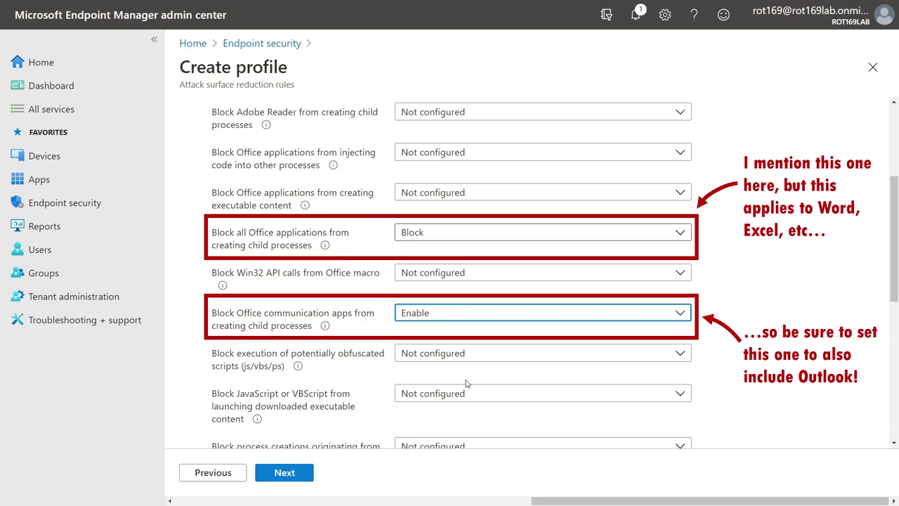
Assign the policy to all devices and create it.
click(290, 476)
click(291, 475)
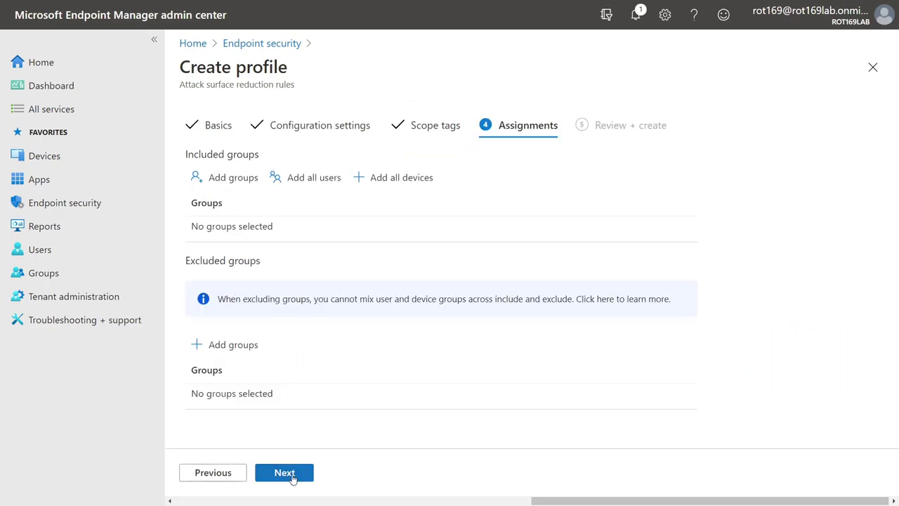
click(421, 183)
click(285, 472)
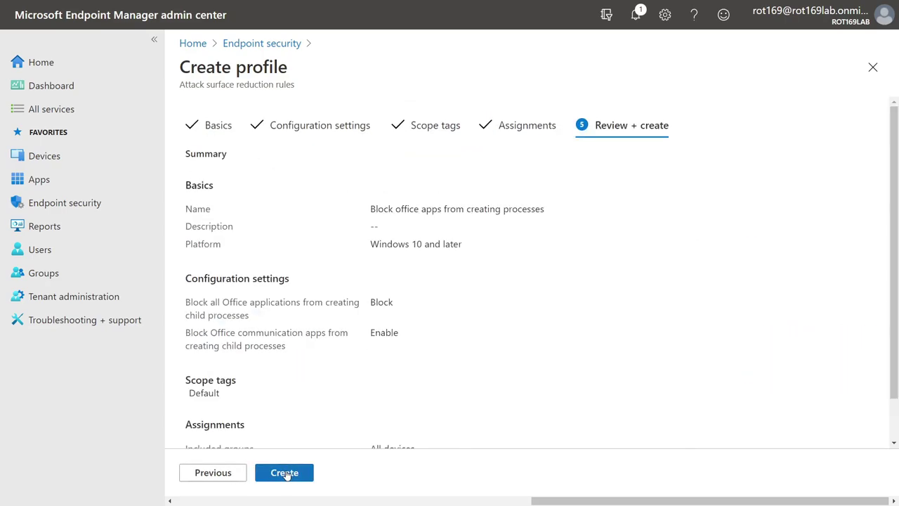
click(284, 472)
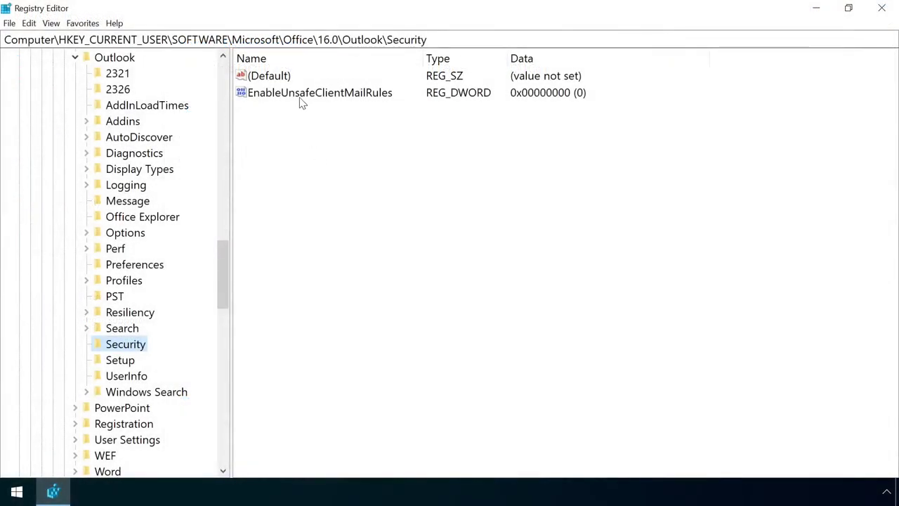
Set the EnableUnsafeClientMailRules registry value to 1.
double_click(301, 99)
text(1)
click(179, 182)
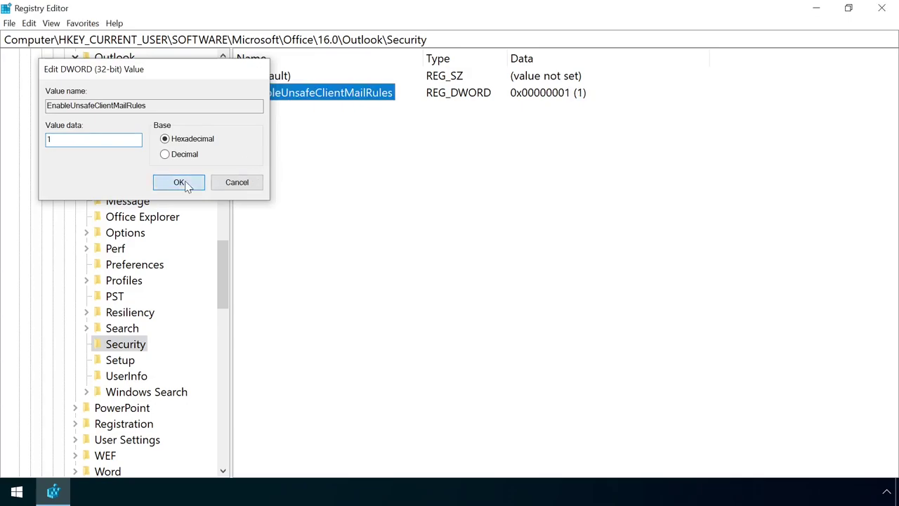
click(882, 8)
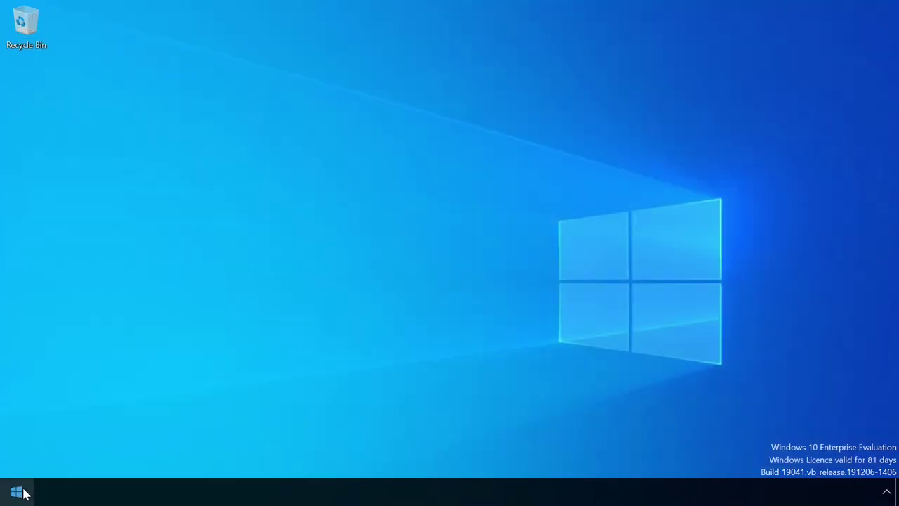
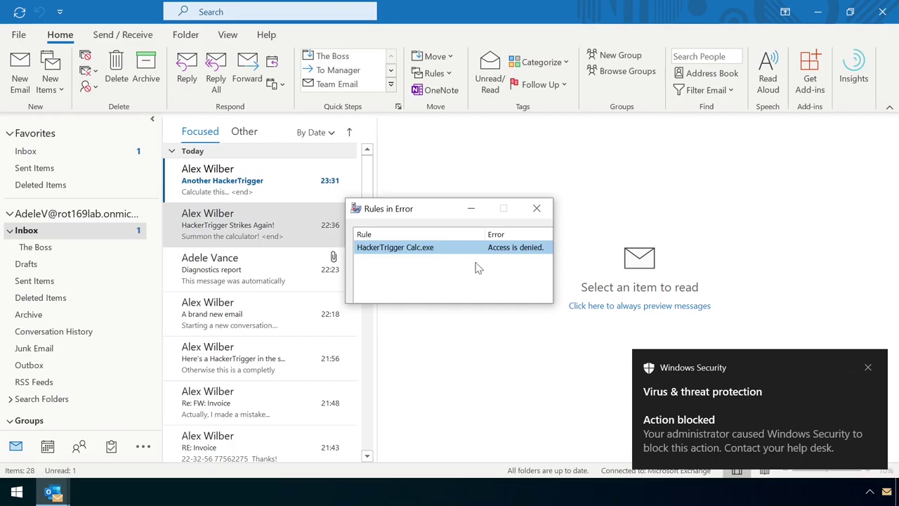
Close the Rules in Error report on the blocked HackerTrigger rule to return to the Inbox.
mouse_move(402, 208)
mouse_down()
mouse_move(400, 201)
mouse_move(404, 216)
mouse_up()
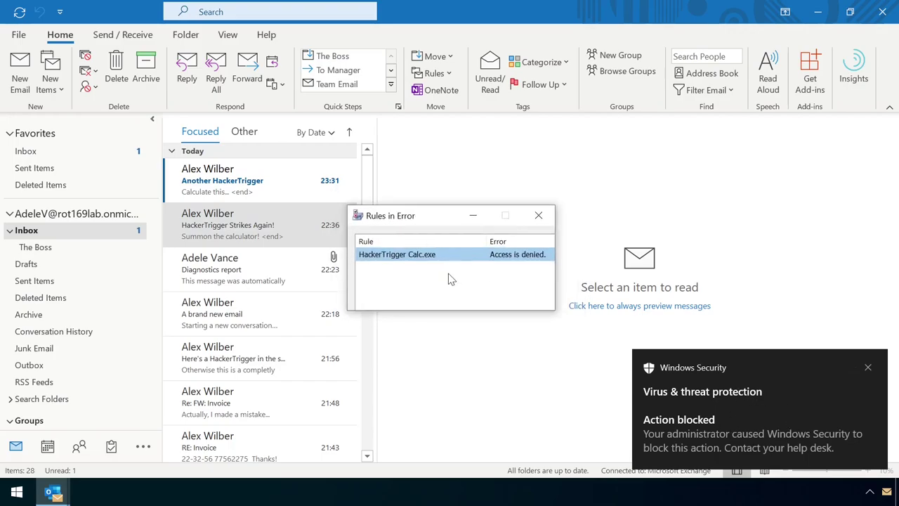
click(538, 215)
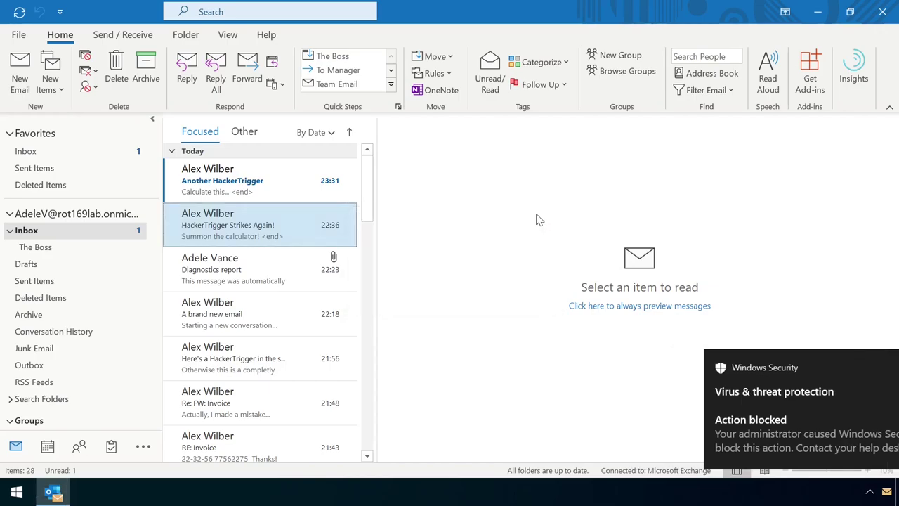
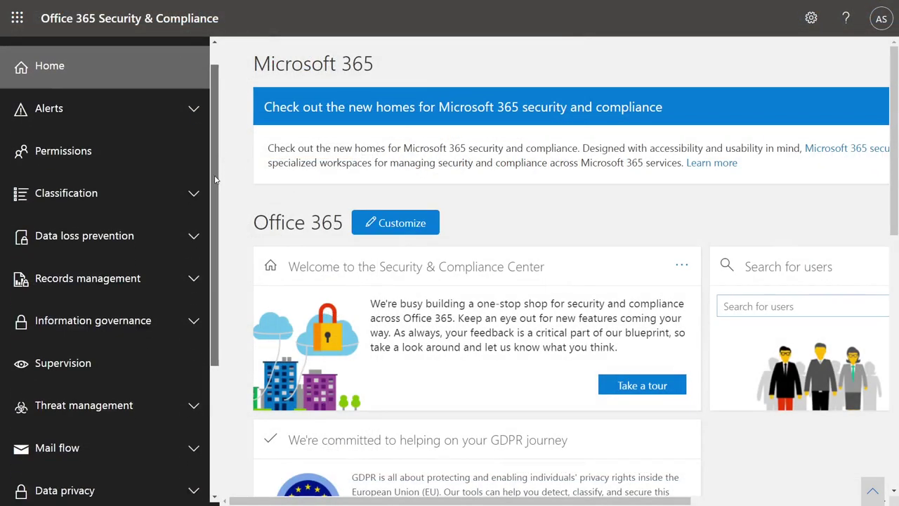
Go to Threat management > Policy and open the Anti-spam settings.
scroll(195, 358, down, 3)
click(198, 219)
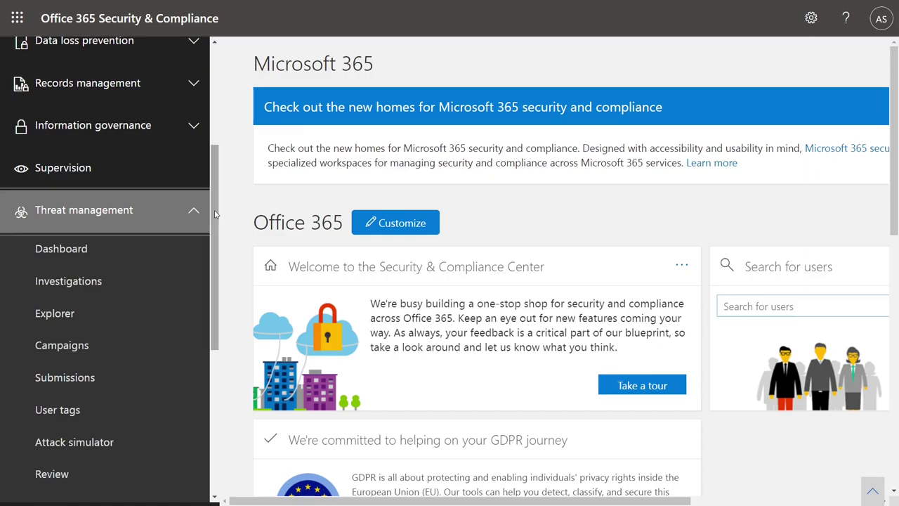
scroll(220, 284, down, 2)
click(80, 353)
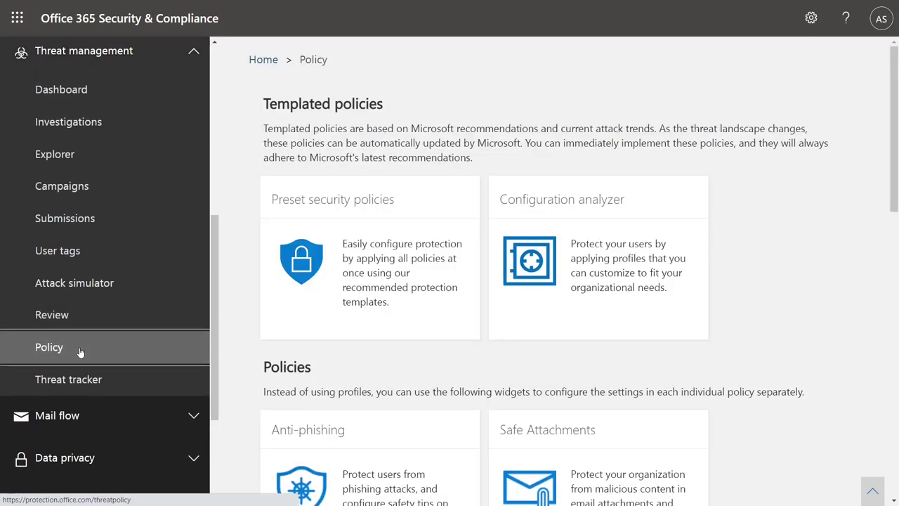
scroll(664, 279, down, 5)
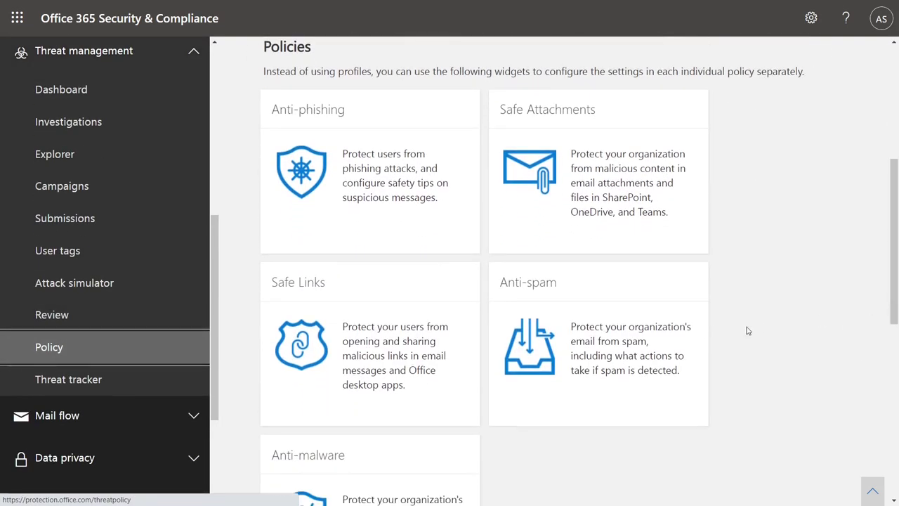
click(601, 356)
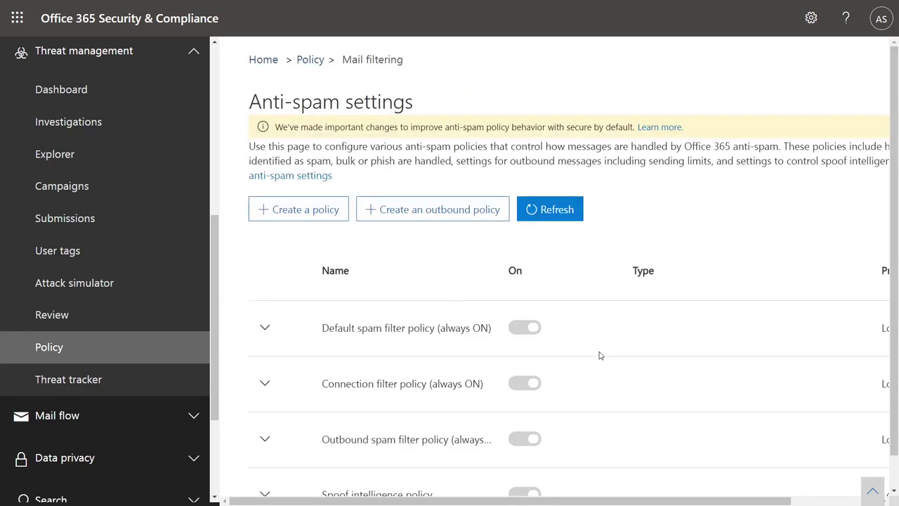
Expand the Outbound spam filter policy to confirm automatic forwarding is On.
scroll(792, 353, down, 1)
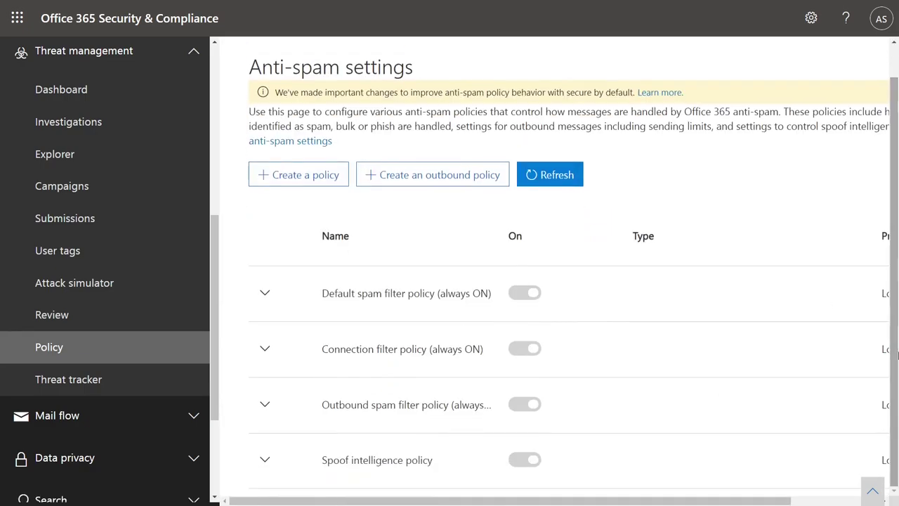
click(265, 408)
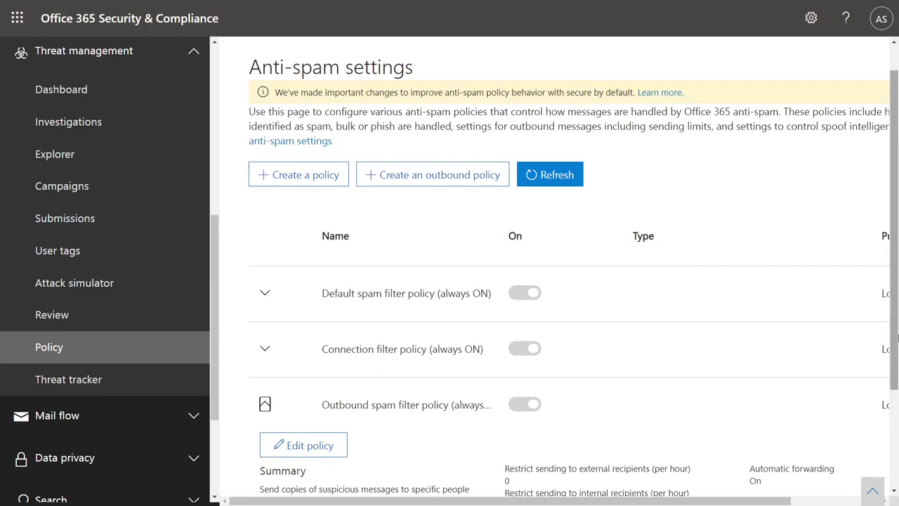
scroll(889, 436, down, 2)
drag(749, 329, 758, 341)
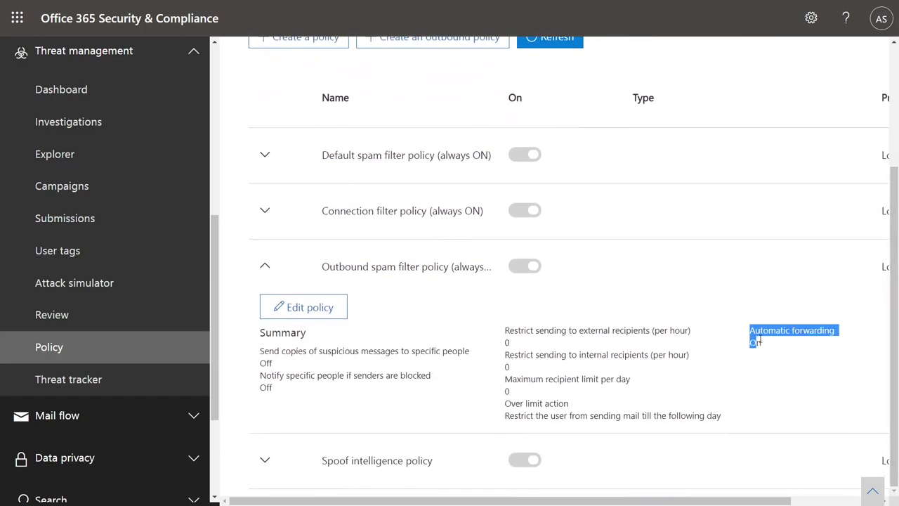
click(778, 351)
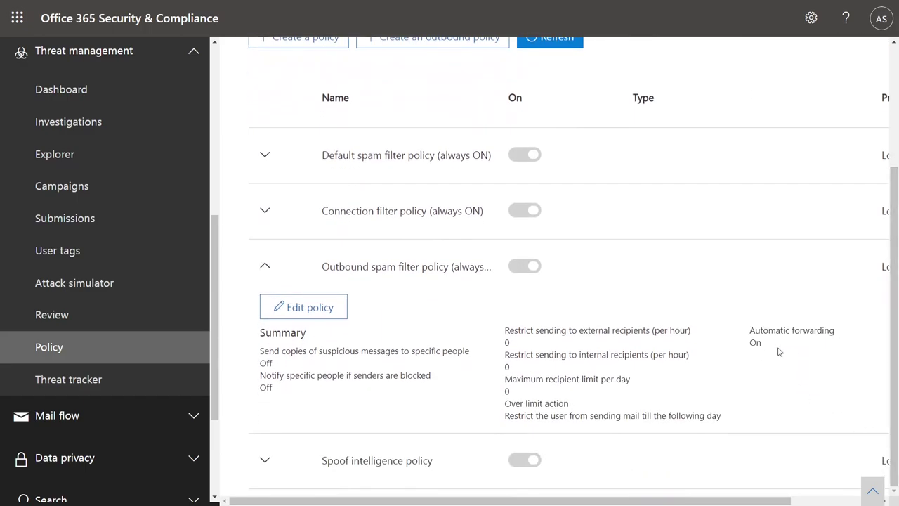
Edit the outbound spam filter policy to 'Off - Forwarding is disabled' and save it.
click(335, 313)
click(842, 361)
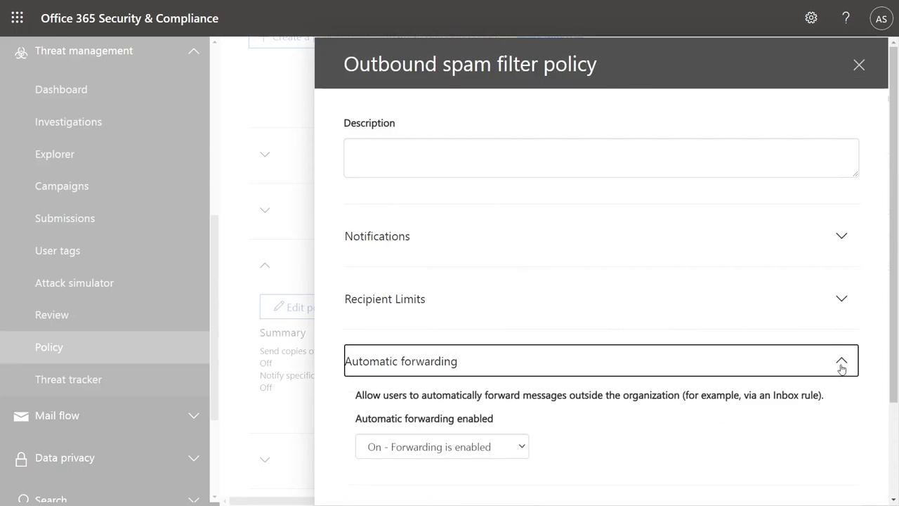
scroll(538, 352, down, 2)
click(492, 331)
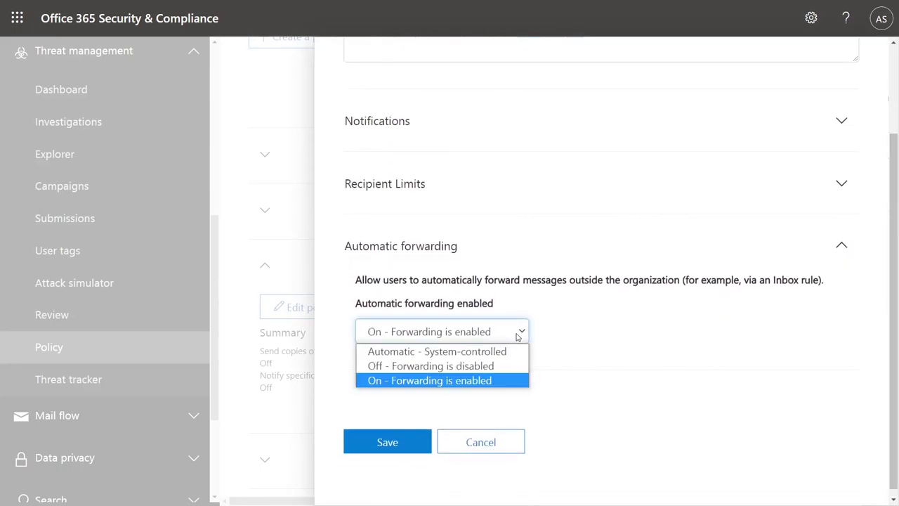
click(467, 366)
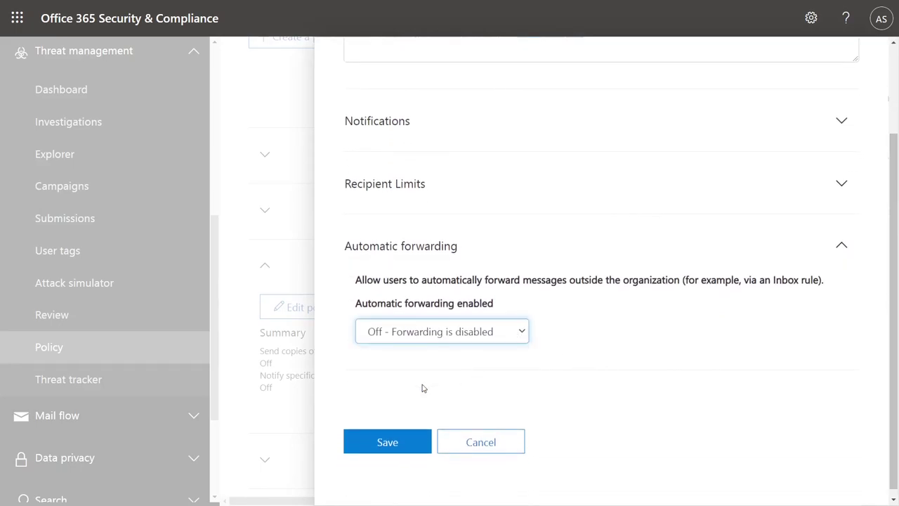
click(387, 444)
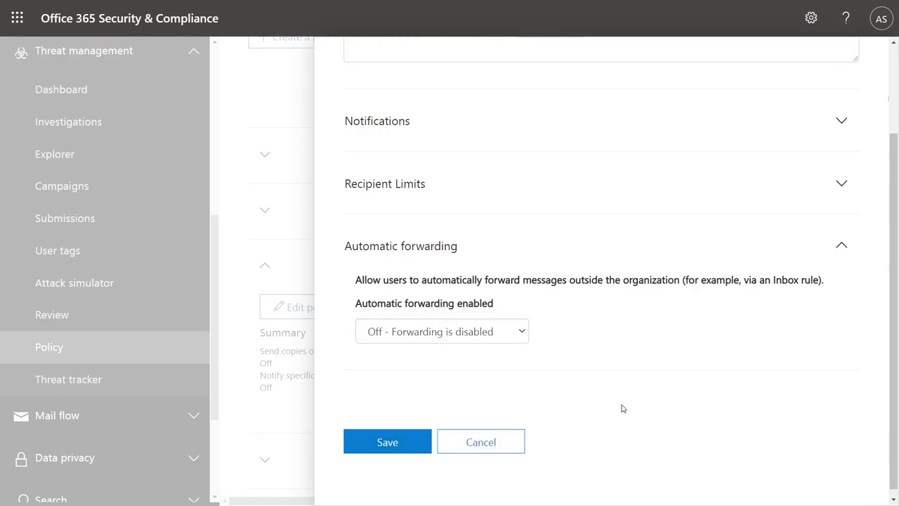
click(861, 67)
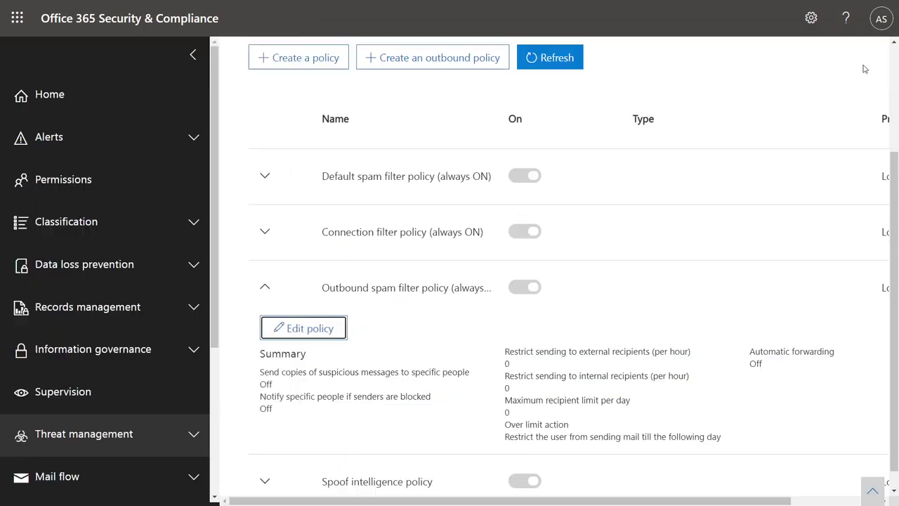
triple_click(754, 355)
click(764, 366)
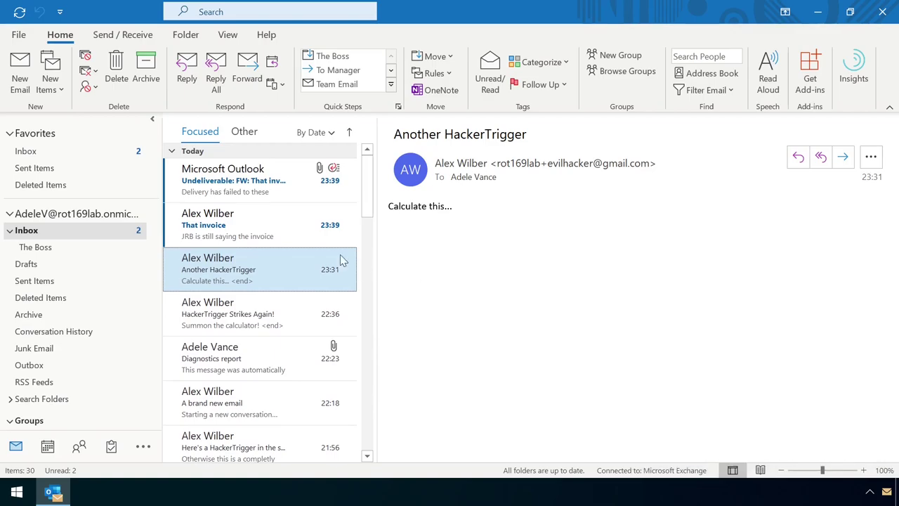
Open the Undeliverable bounce for 'FW: That invoice' showing external forwarding was denied.
click(257, 231)
click(239, 194)
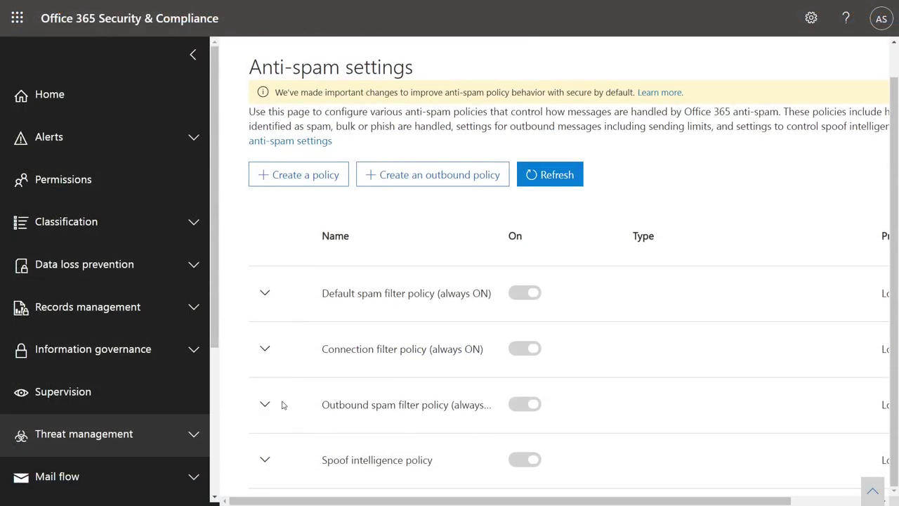
Create an outbound policy named 'Allow <user> to forward externally' with automatic forwarding On.
click(433, 180)
click(418, 150)
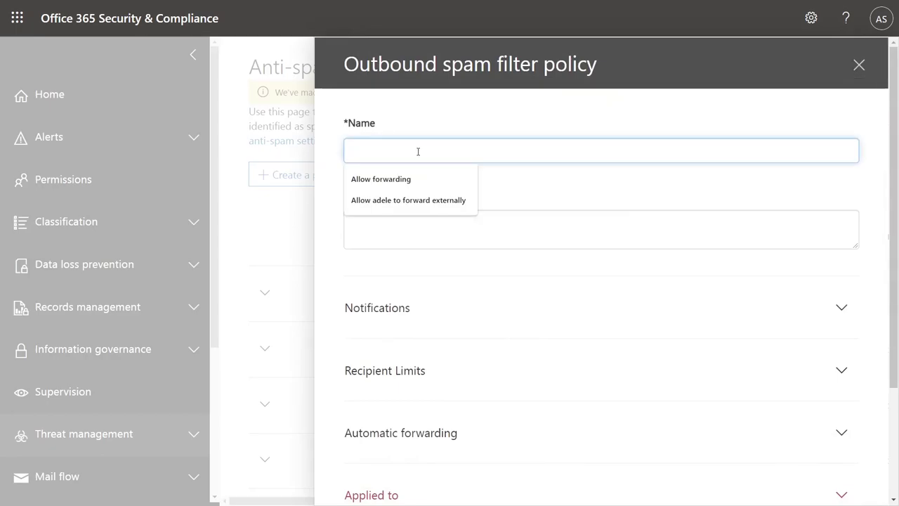
text(Allow adele to forward externally)
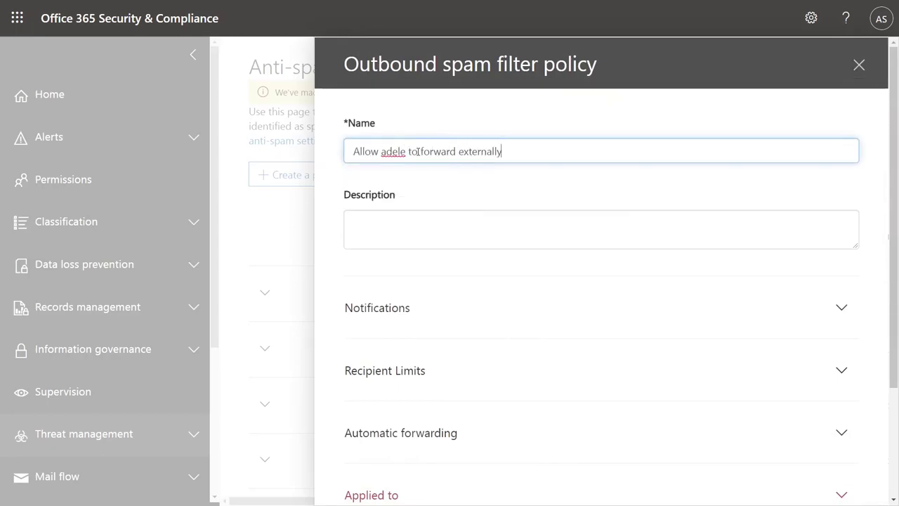
scroll(887, 260, down, 2)
click(841, 287)
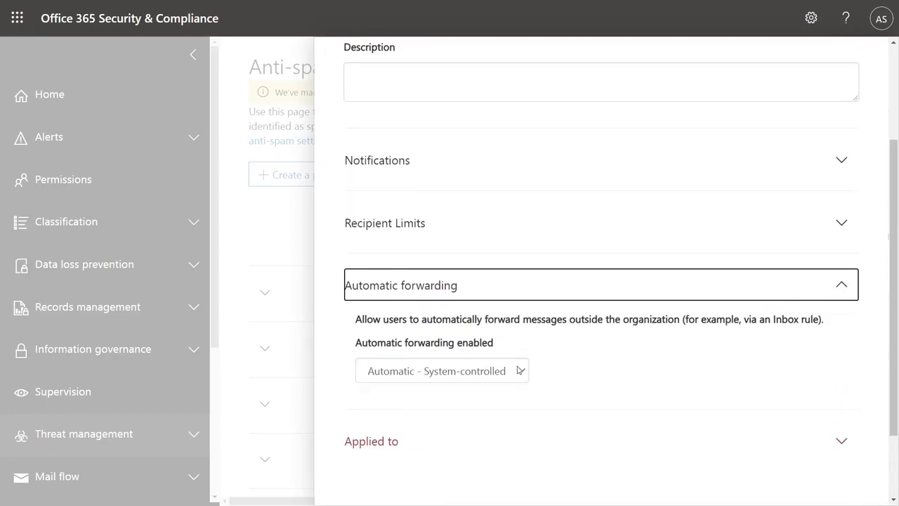
click(520, 370)
click(491, 419)
Apply the policy to a 'Sender is' condition for that one user and save it.
scroll(775, 357, down, 1)
click(841, 346)
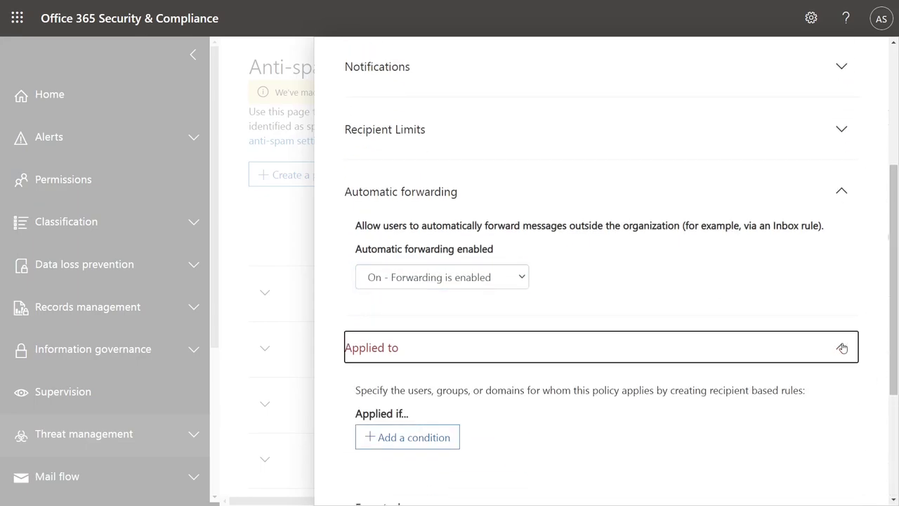
scroll(892, 329, down, 2)
click(414, 267)
click(436, 343)
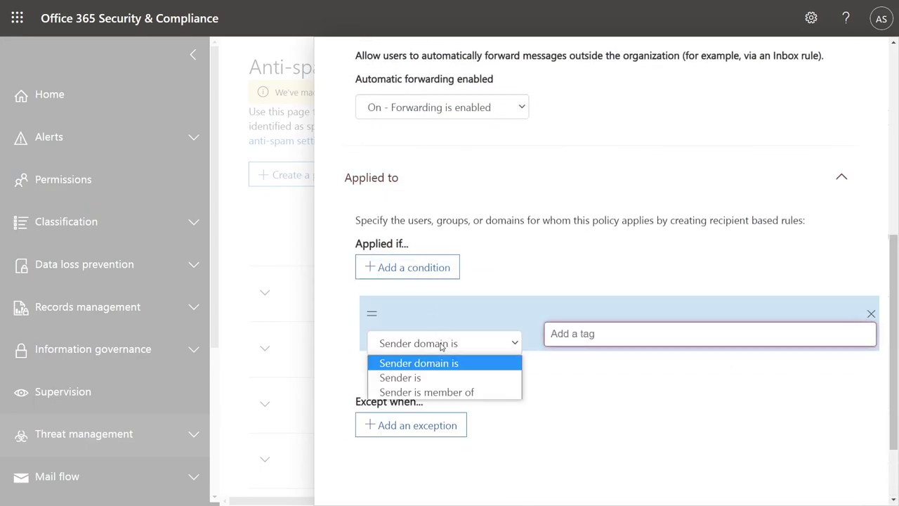
click(431, 379)
click(567, 342)
text(ade)
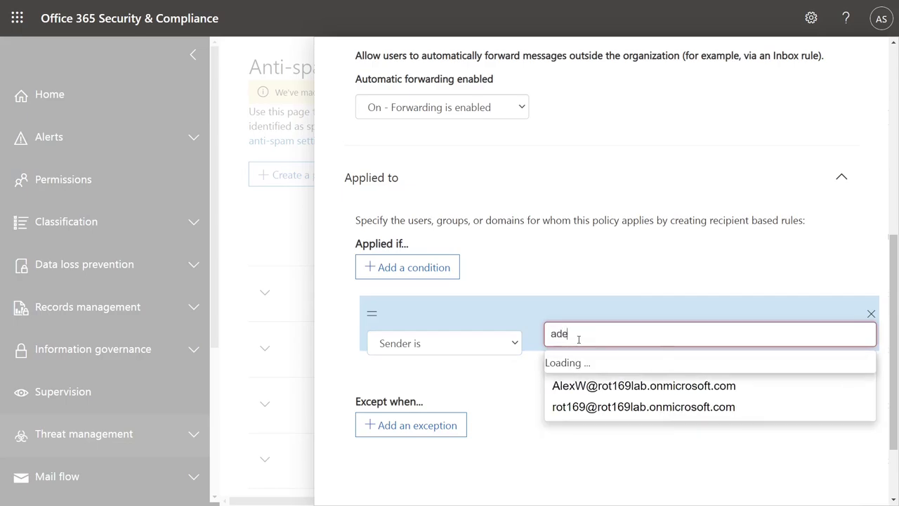
click(594, 366)
click(533, 372)
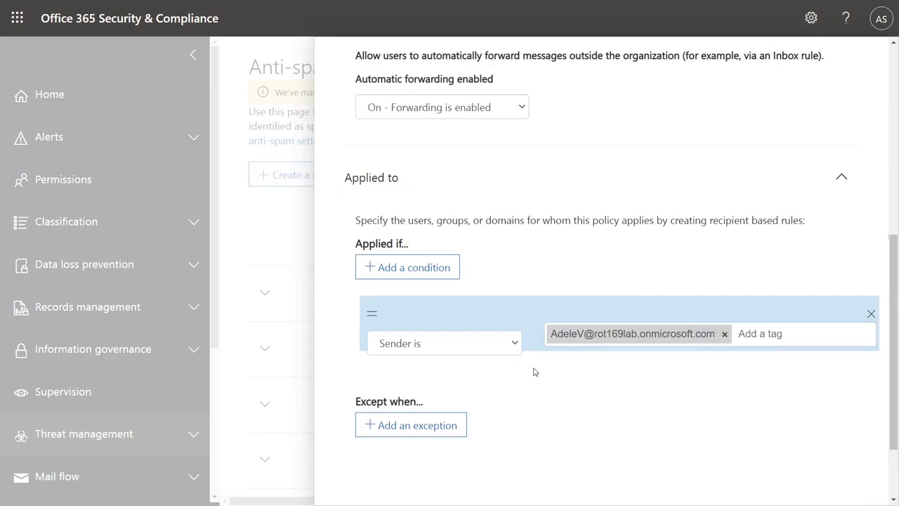
scroll(896, 430, down, 2)
click(402, 435)
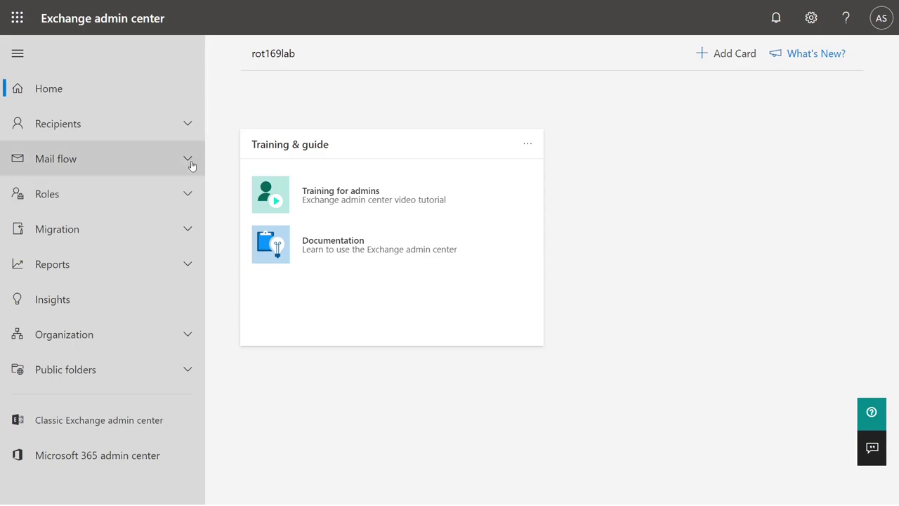
Start a new mail flow rule named 'Disallow external forwarding'.
click(189, 161)
click(76, 215)
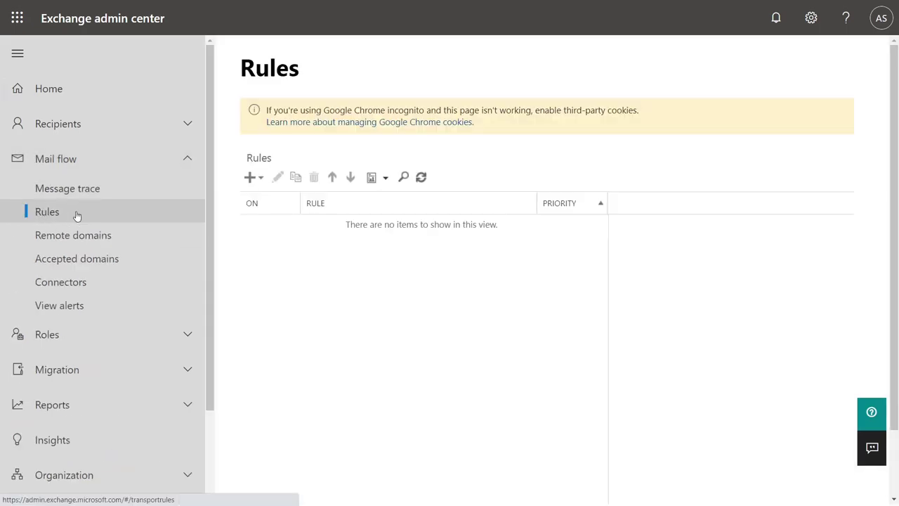
click(255, 180)
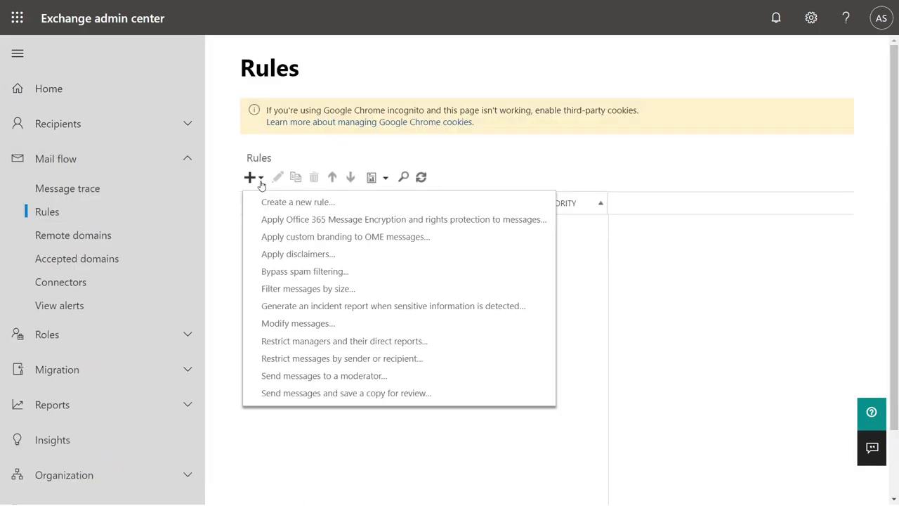
click(336, 203)
click(375, 174)
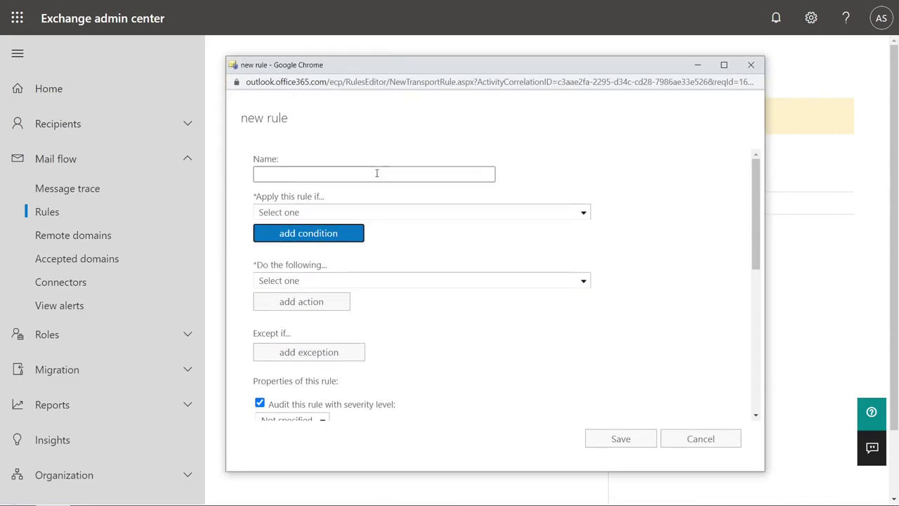
text(Disallow external forwarding)
Add conditions: sender inside the organization and recipient outside the organization.
click(359, 212)
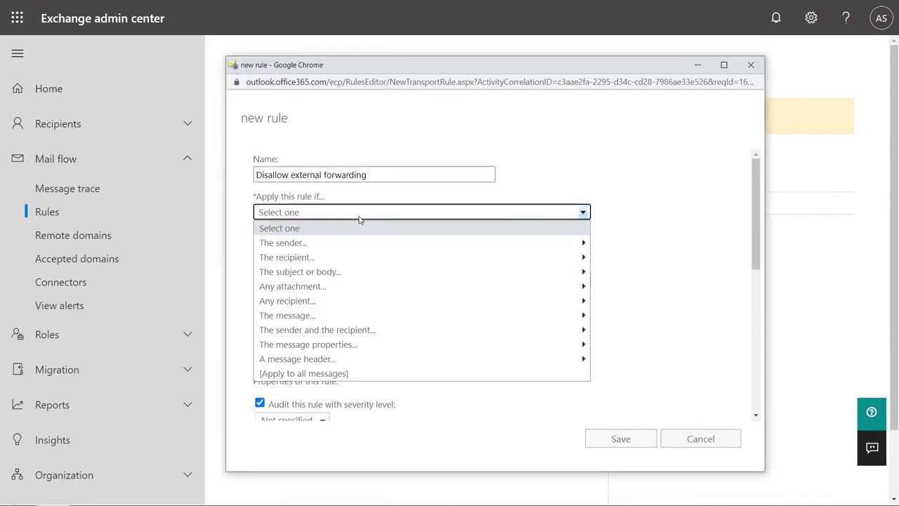
mouse_move(359, 246)
click(285, 258)
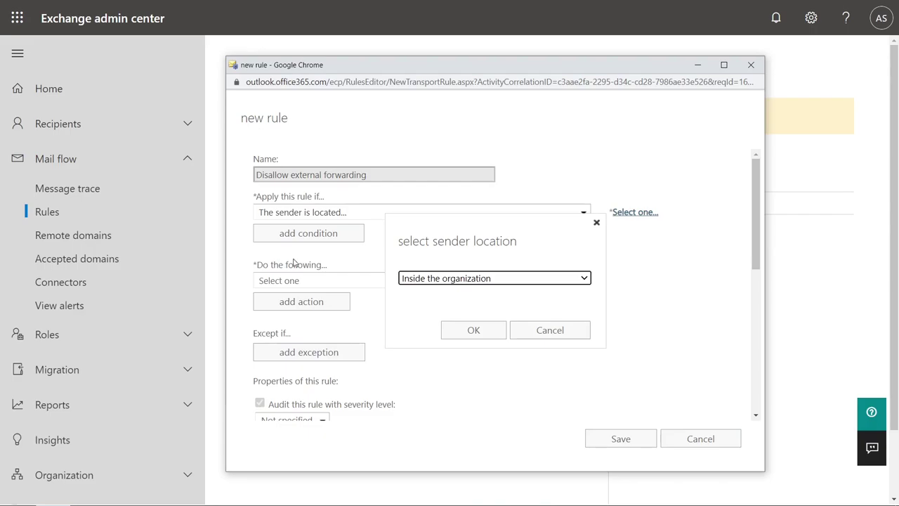
click(475, 331)
click(311, 233)
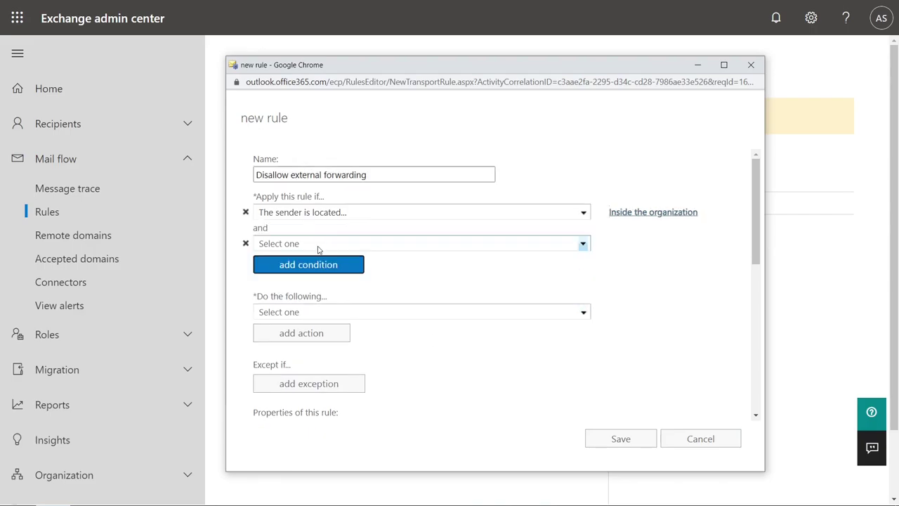
click(318, 246)
mouse_move(315, 291)
click(412, 305)
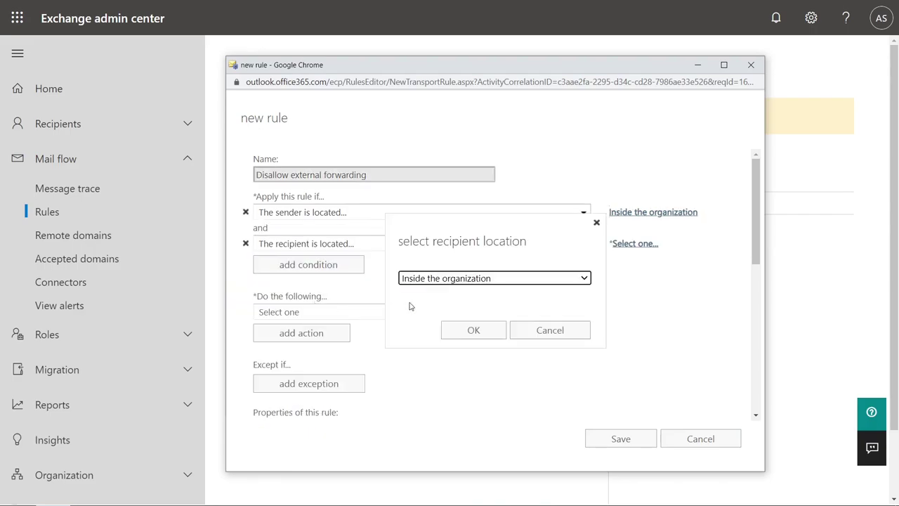
click(445, 280)
click(450, 304)
click(469, 330)
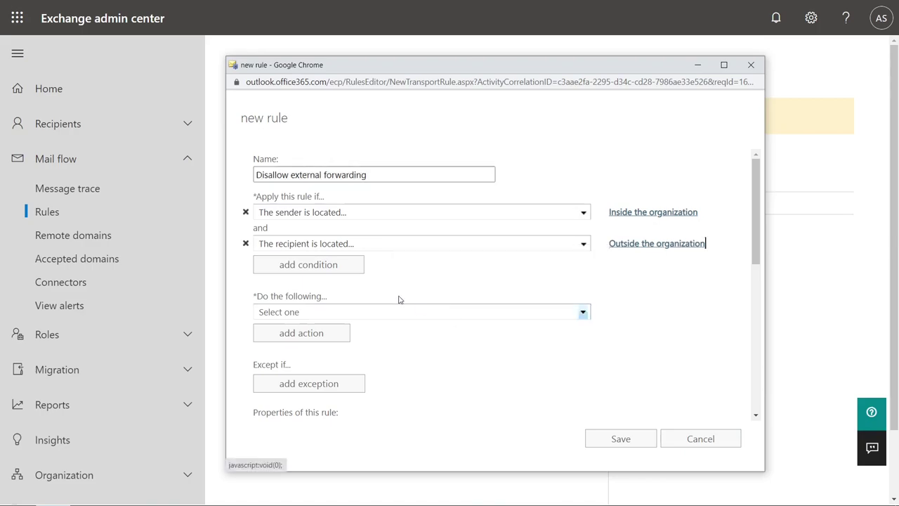
Add a third condition matching message type Auto-forward.
click(321, 264)
click(324, 275)
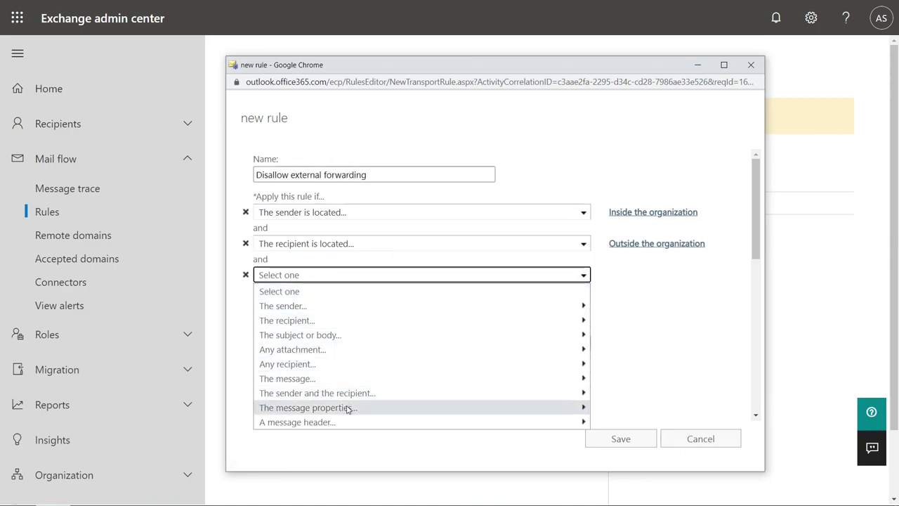
mouse_move(348, 407)
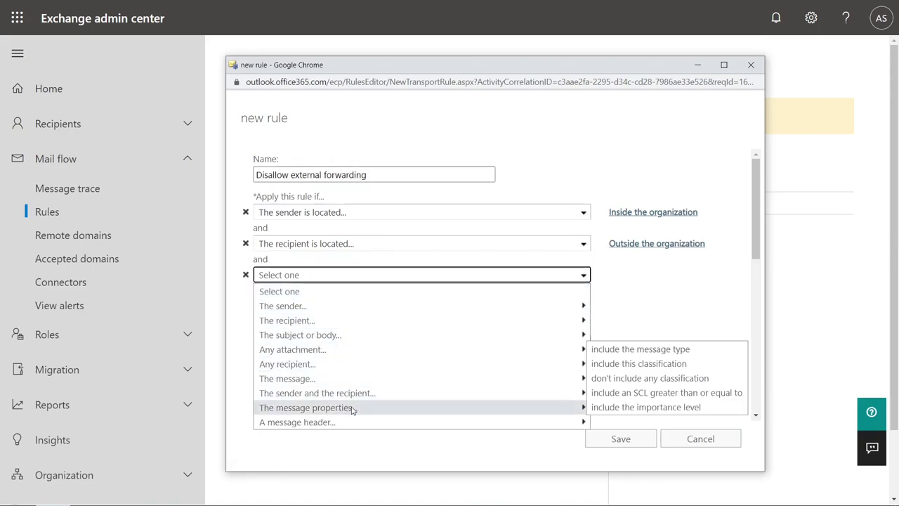
click(671, 351)
click(510, 281)
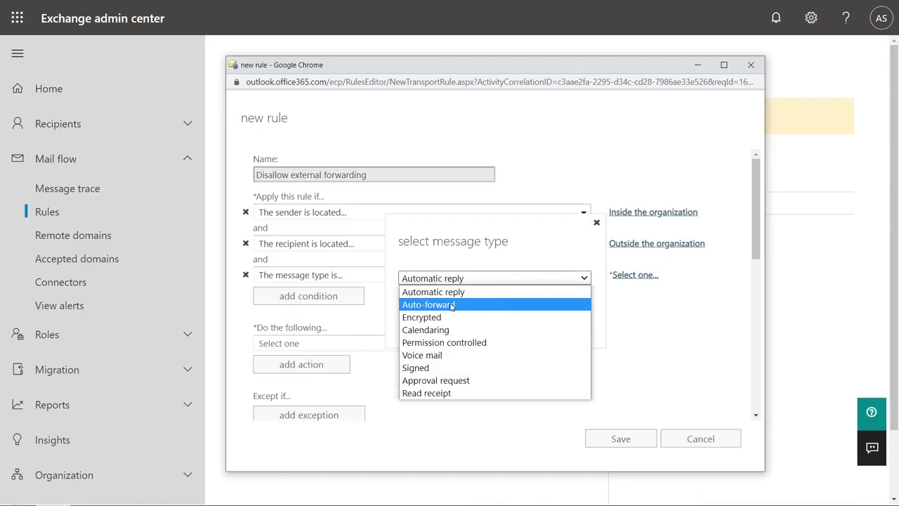
click(491, 307)
click(483, 331)
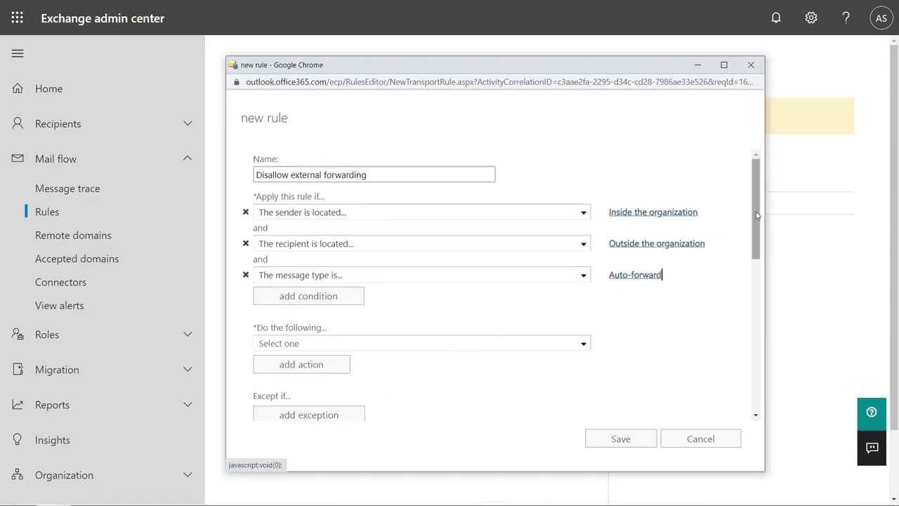
drag(756, 210, 754, 230)
Make the rule reject messages with 'Sorry, external auto-forwarding is prohibited!'.
click(323, 291)
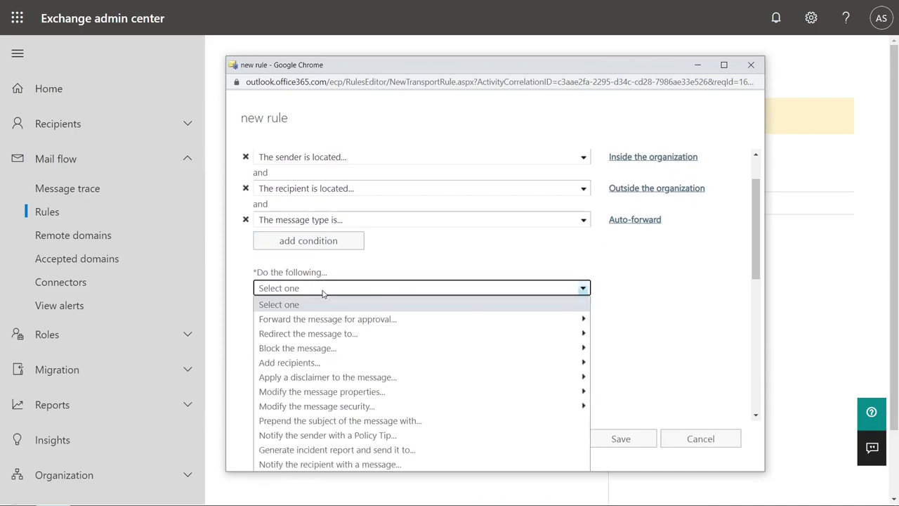
mouse_move(329, 347)
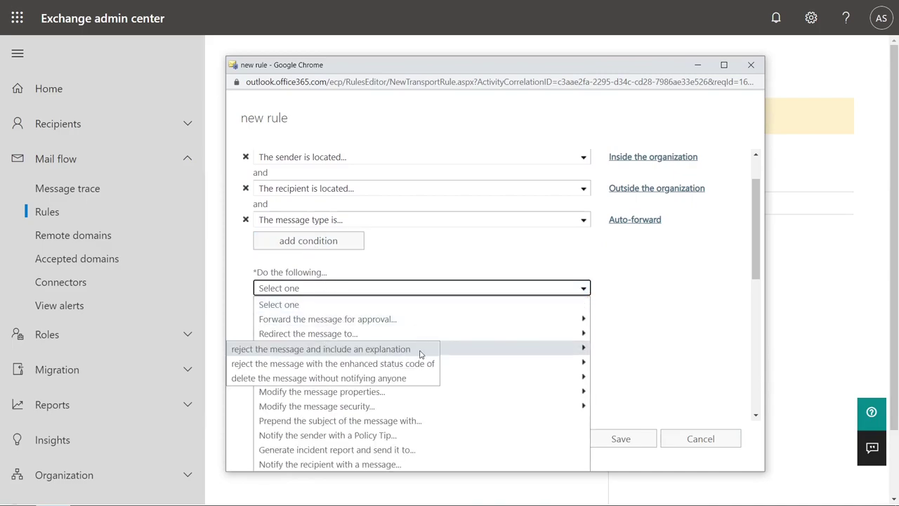
click(420, 352)
text(Sorry, external auto-forwarding is prohibited!)
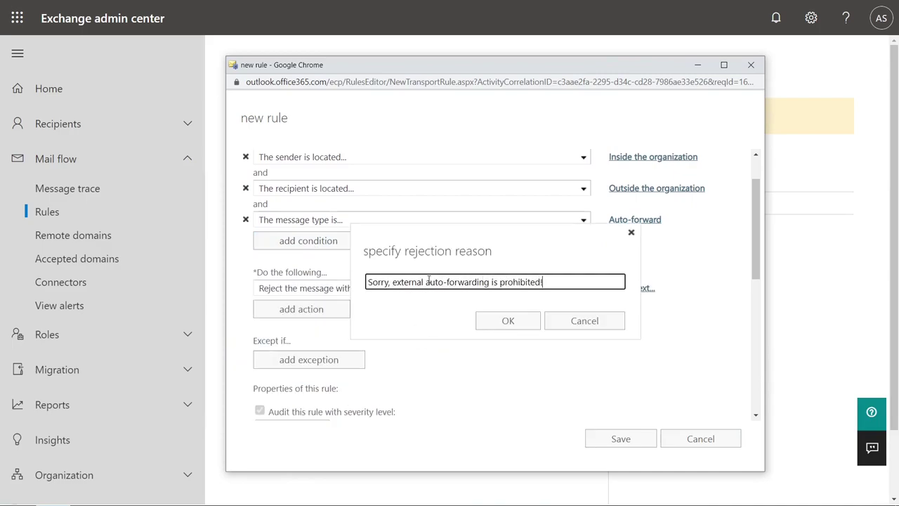
click(506, 321)
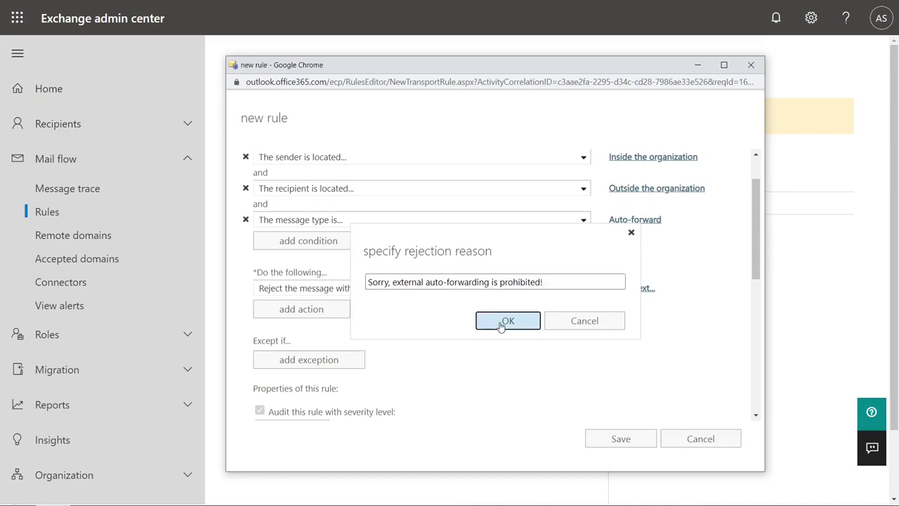
Set the rule's audit severity to Medium and save it.
scroll(708, 289, down, 5)
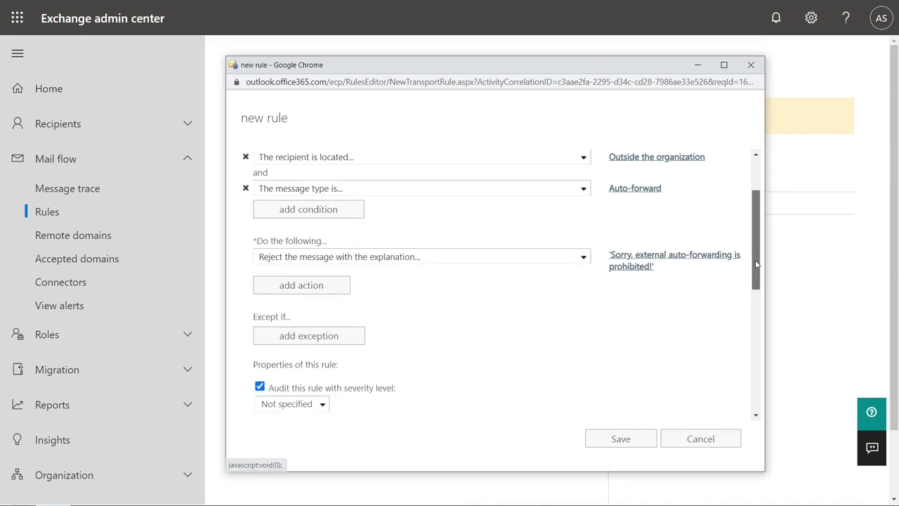
click(323, 286)
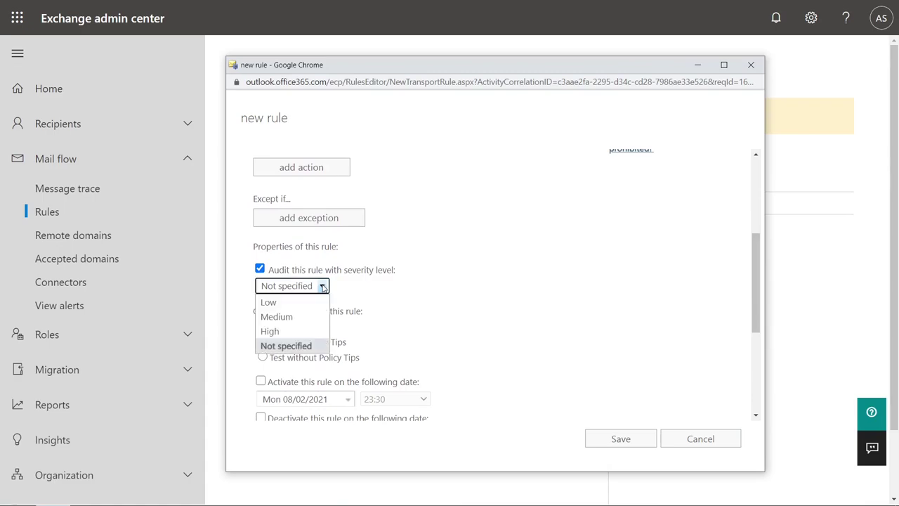
click(295, 316)
drag(754, 294, 758, 389)
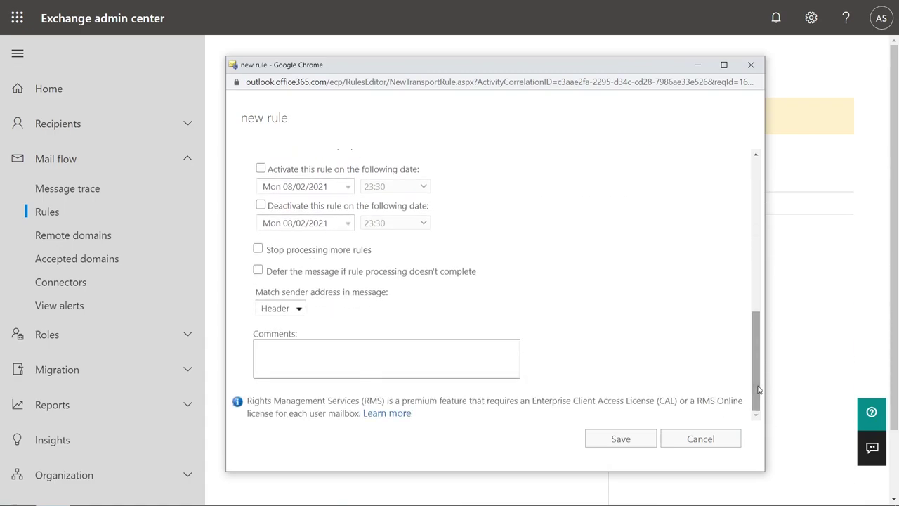
click(610, 439)
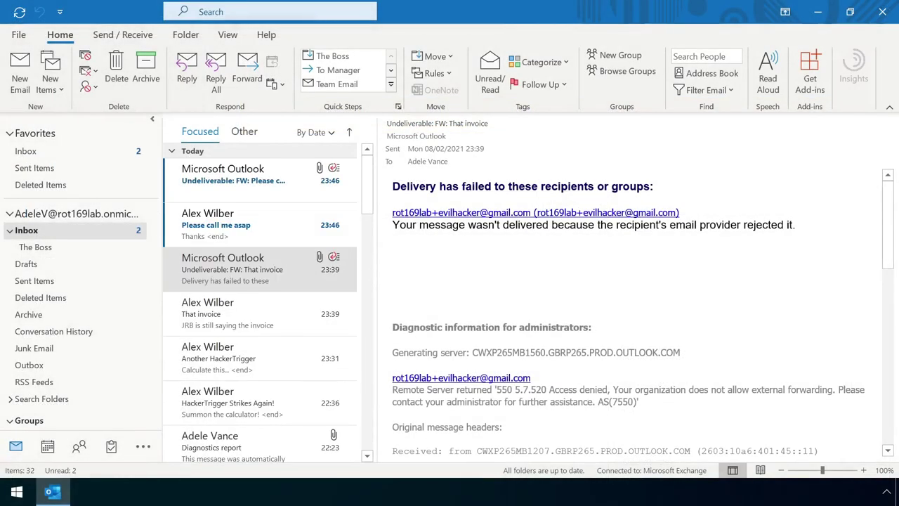
Read the newest Undeliverable bounce for 'FW: Please call me asap' citing the custom rule.
click(240, 237)
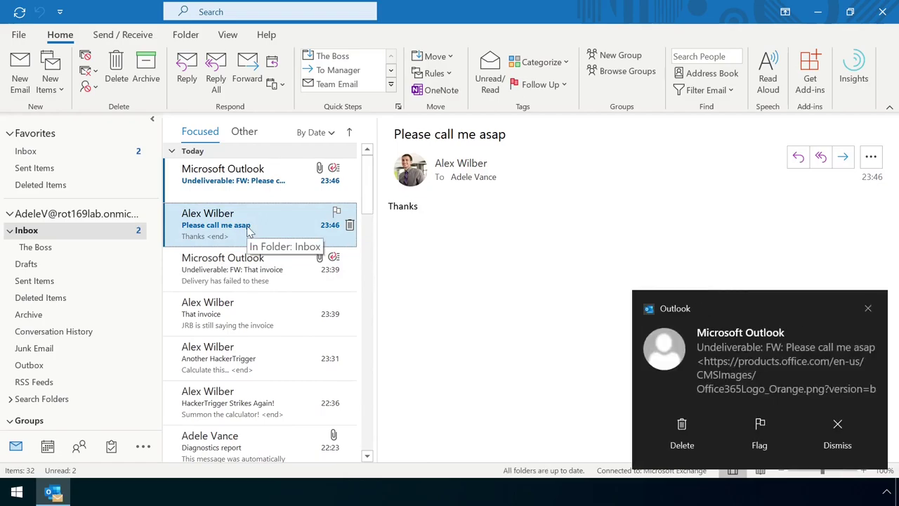
click(271, 193)
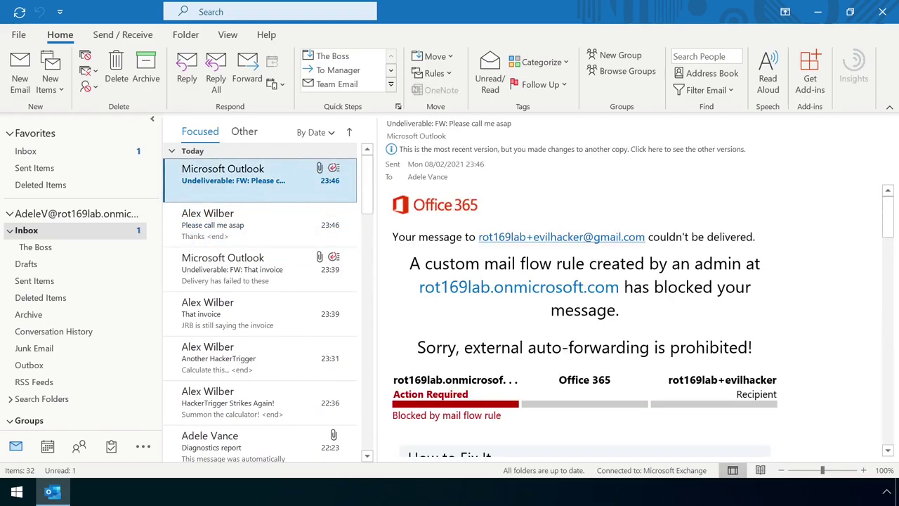
scroll(893, 213, down, 3)
scroll(891, 200, up, 3)
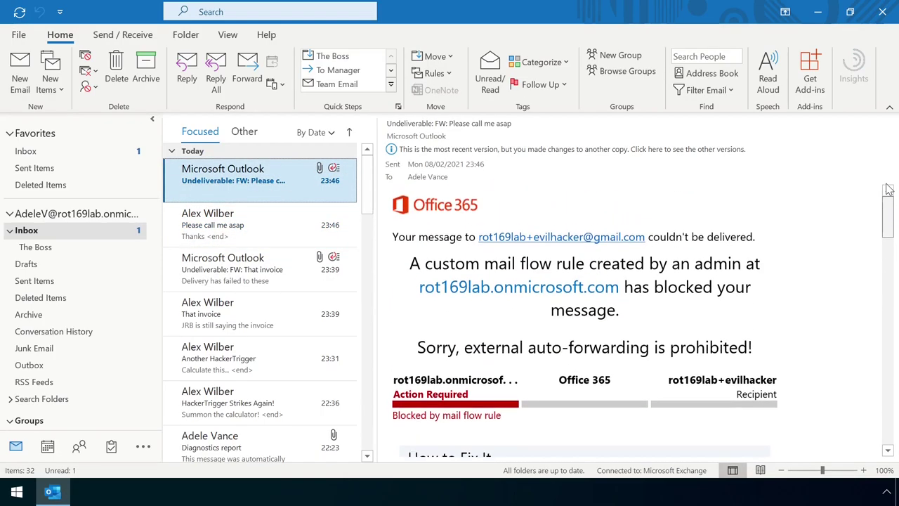